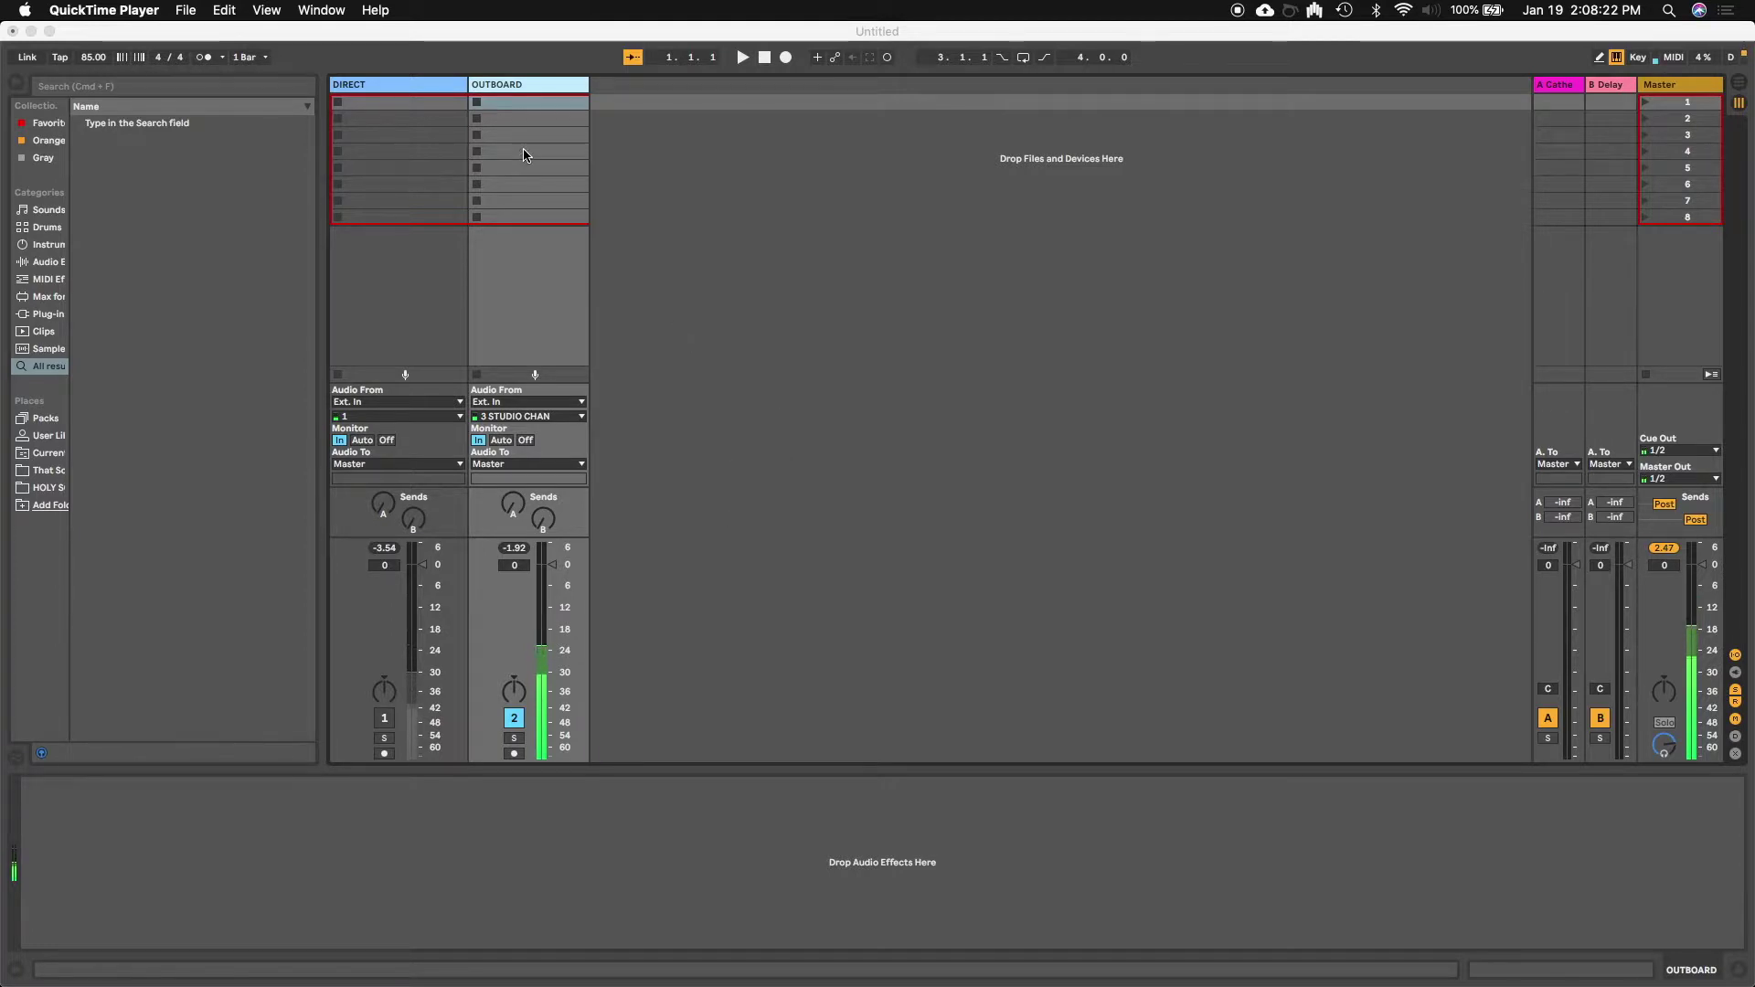
- Bring the Live window forward and select the OUTBOARD track and its first clip slot
click(527, 91)
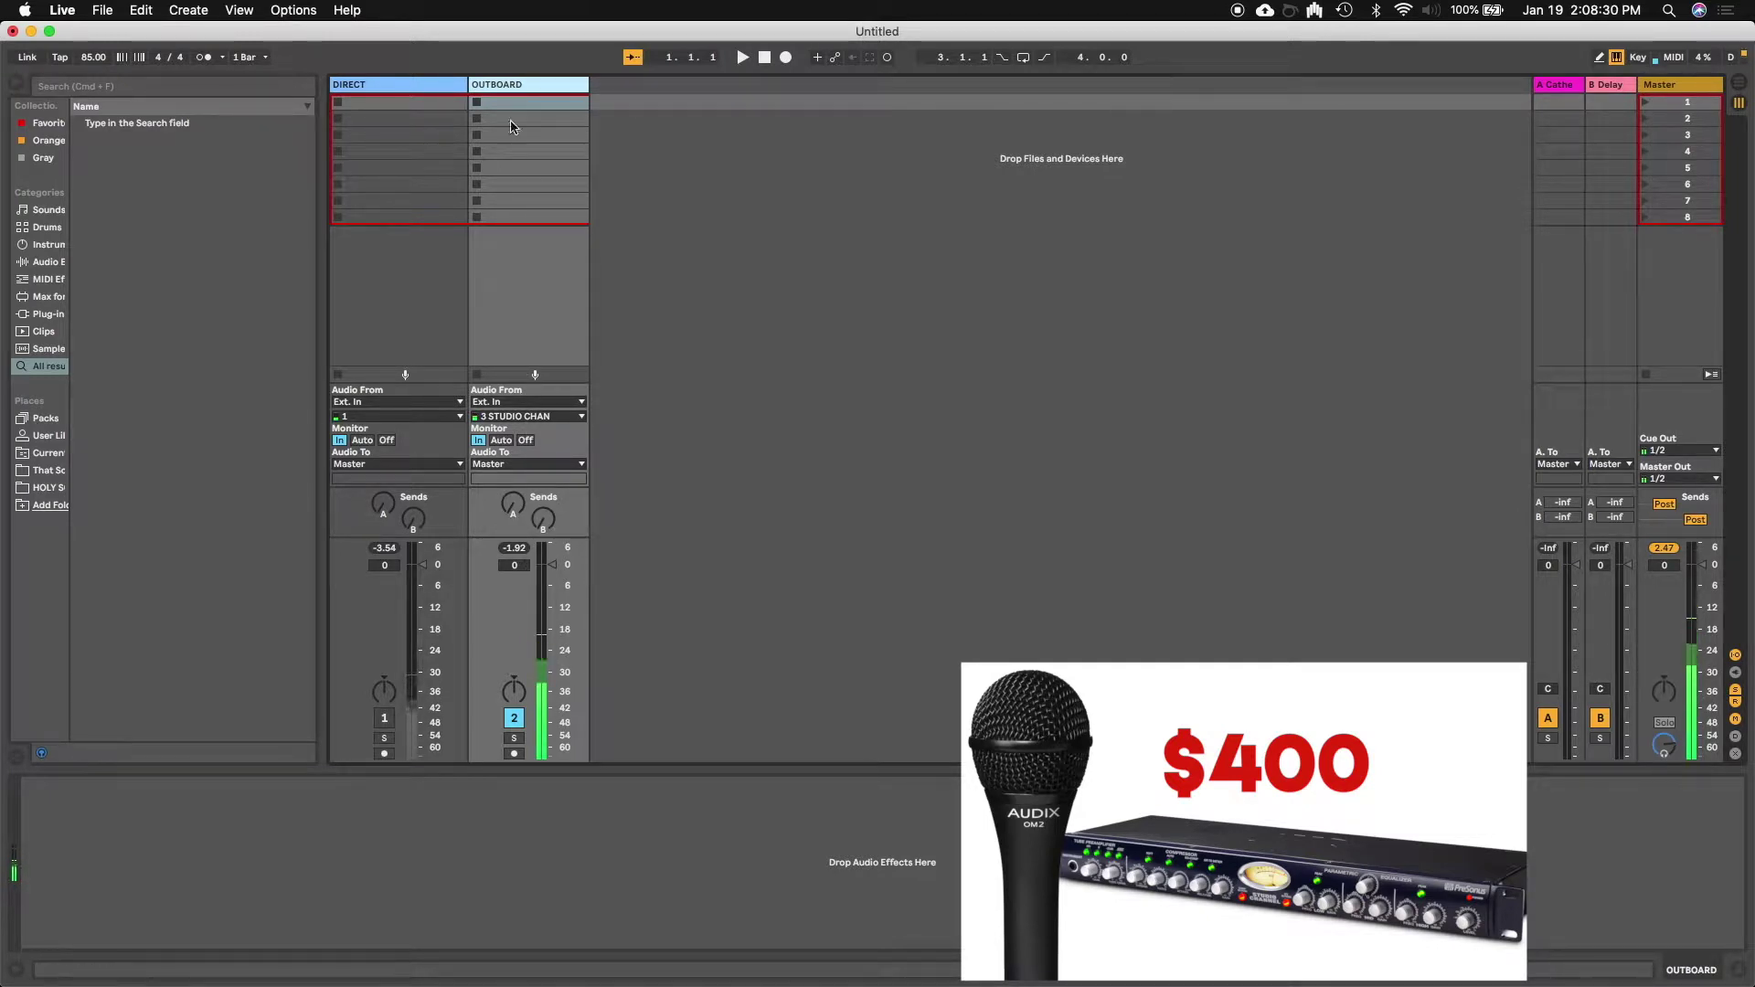
click(315, 871)
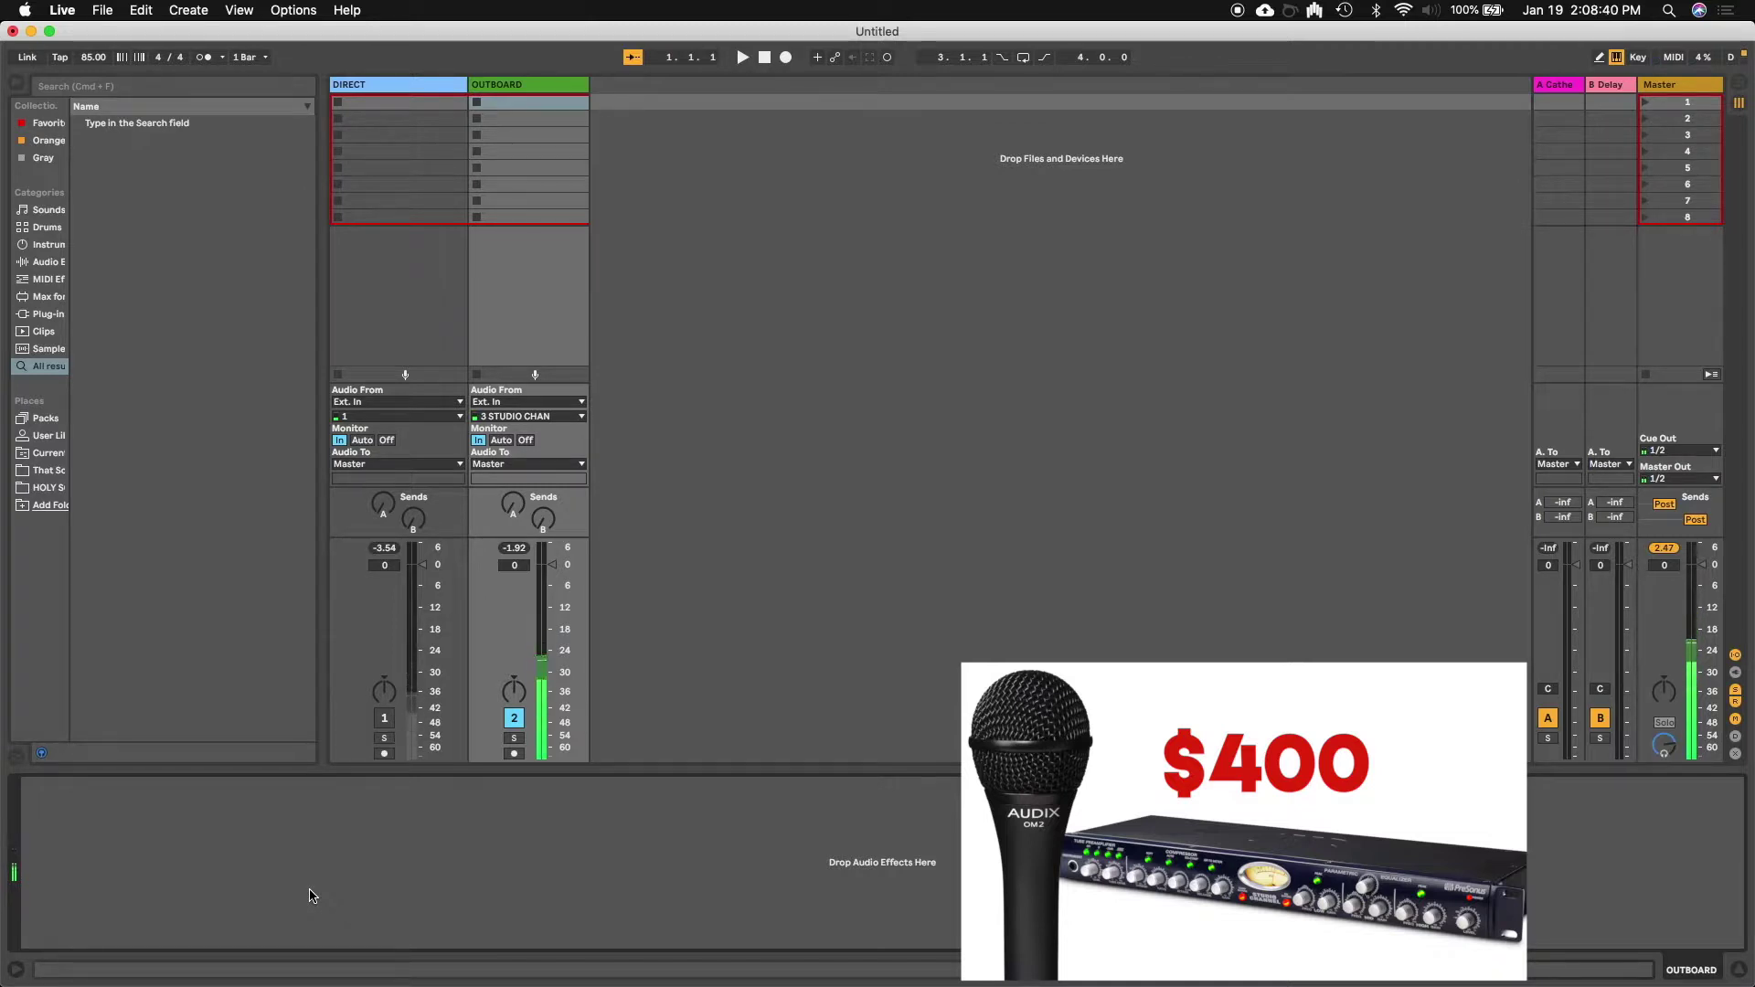
click(545, 91)
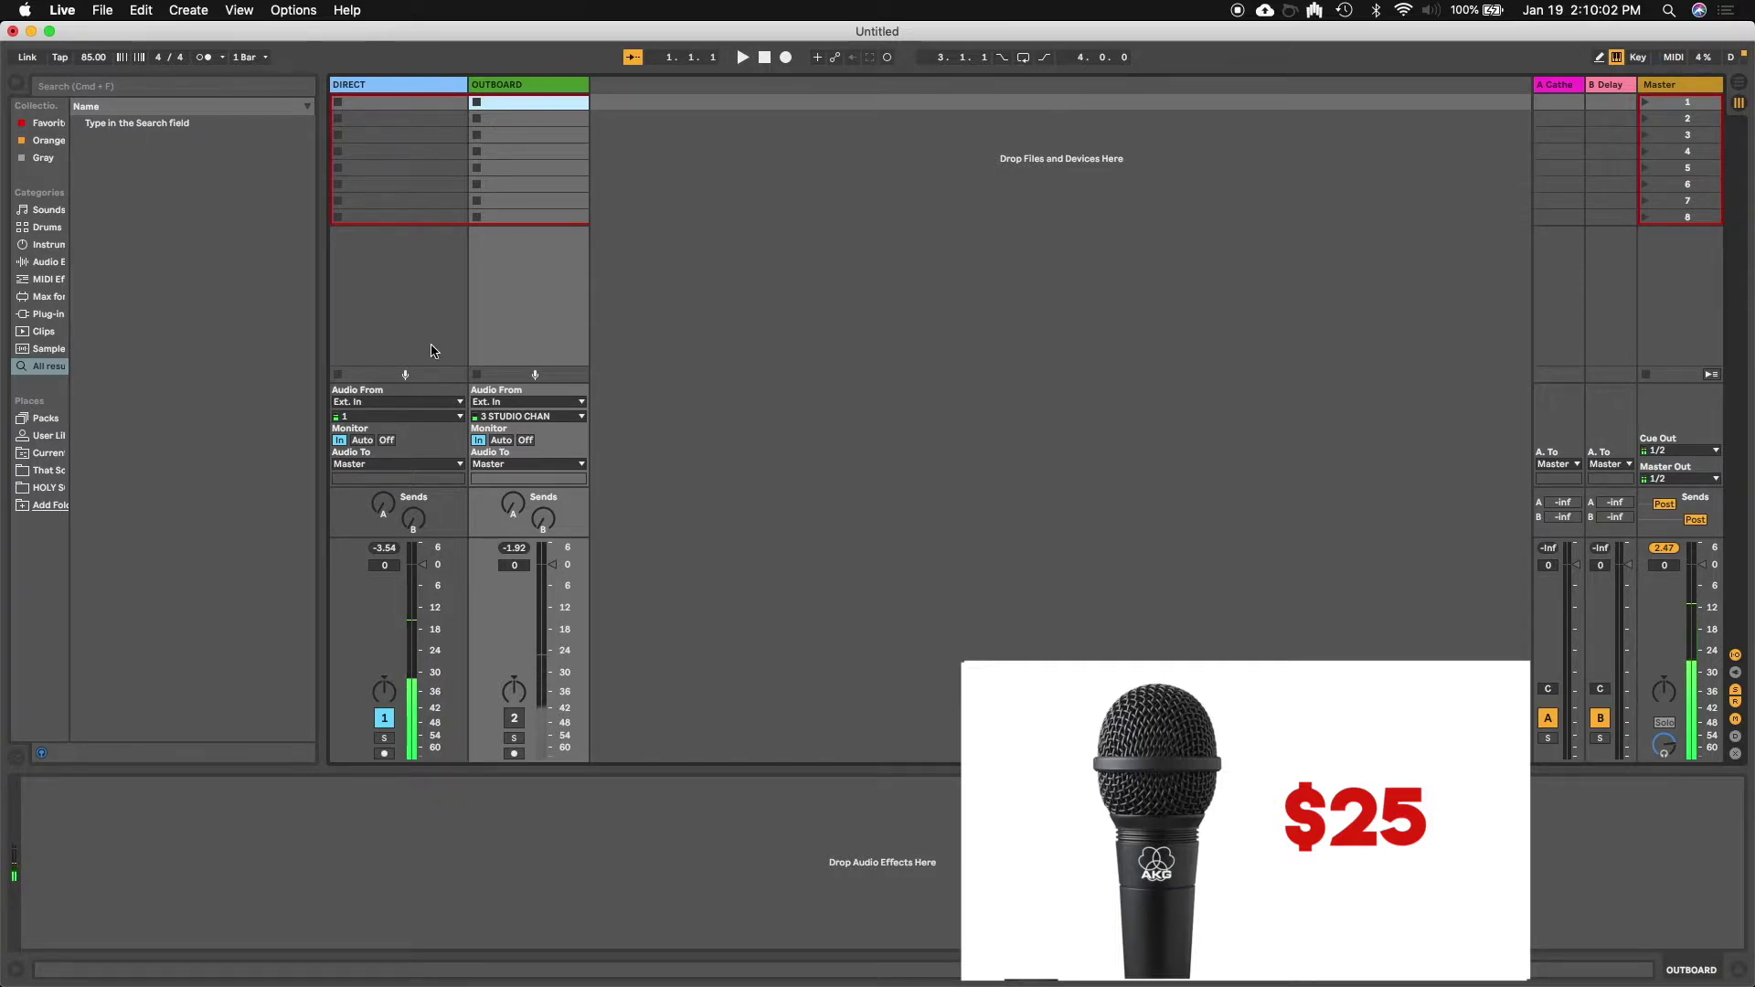
- Switch monitoring to OUTBOARD (track 2), then back to DIRECT (track 1)
key(2)
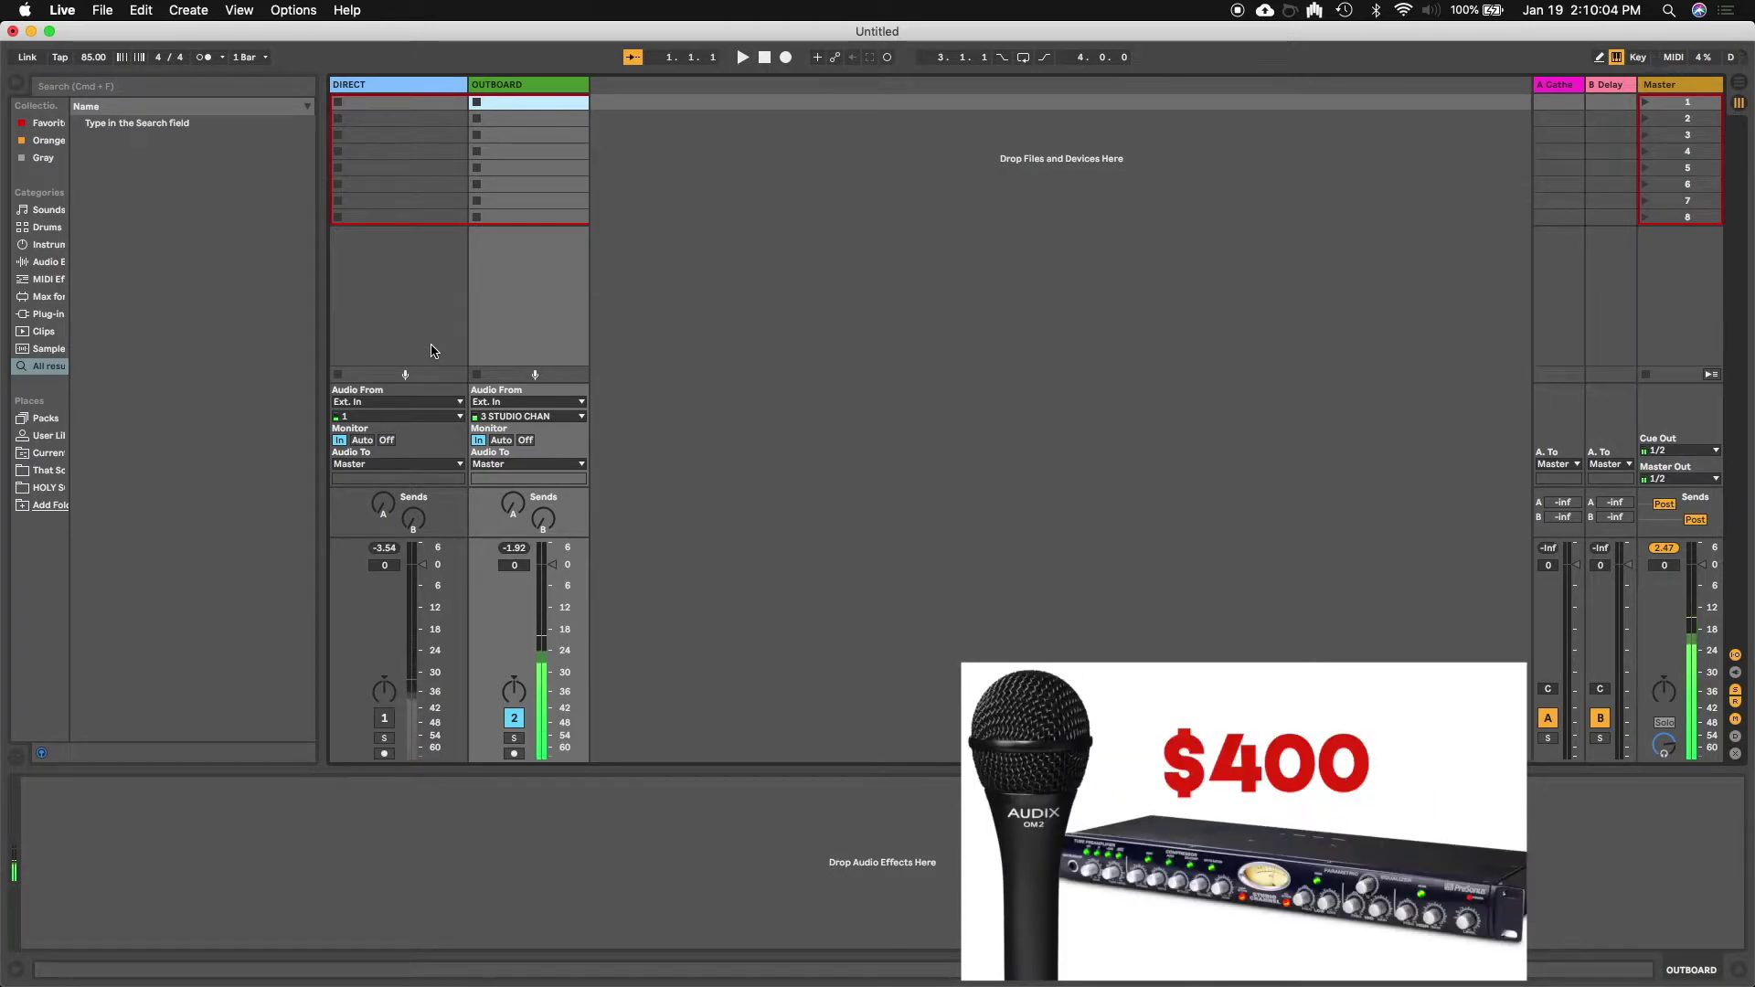
key(1)
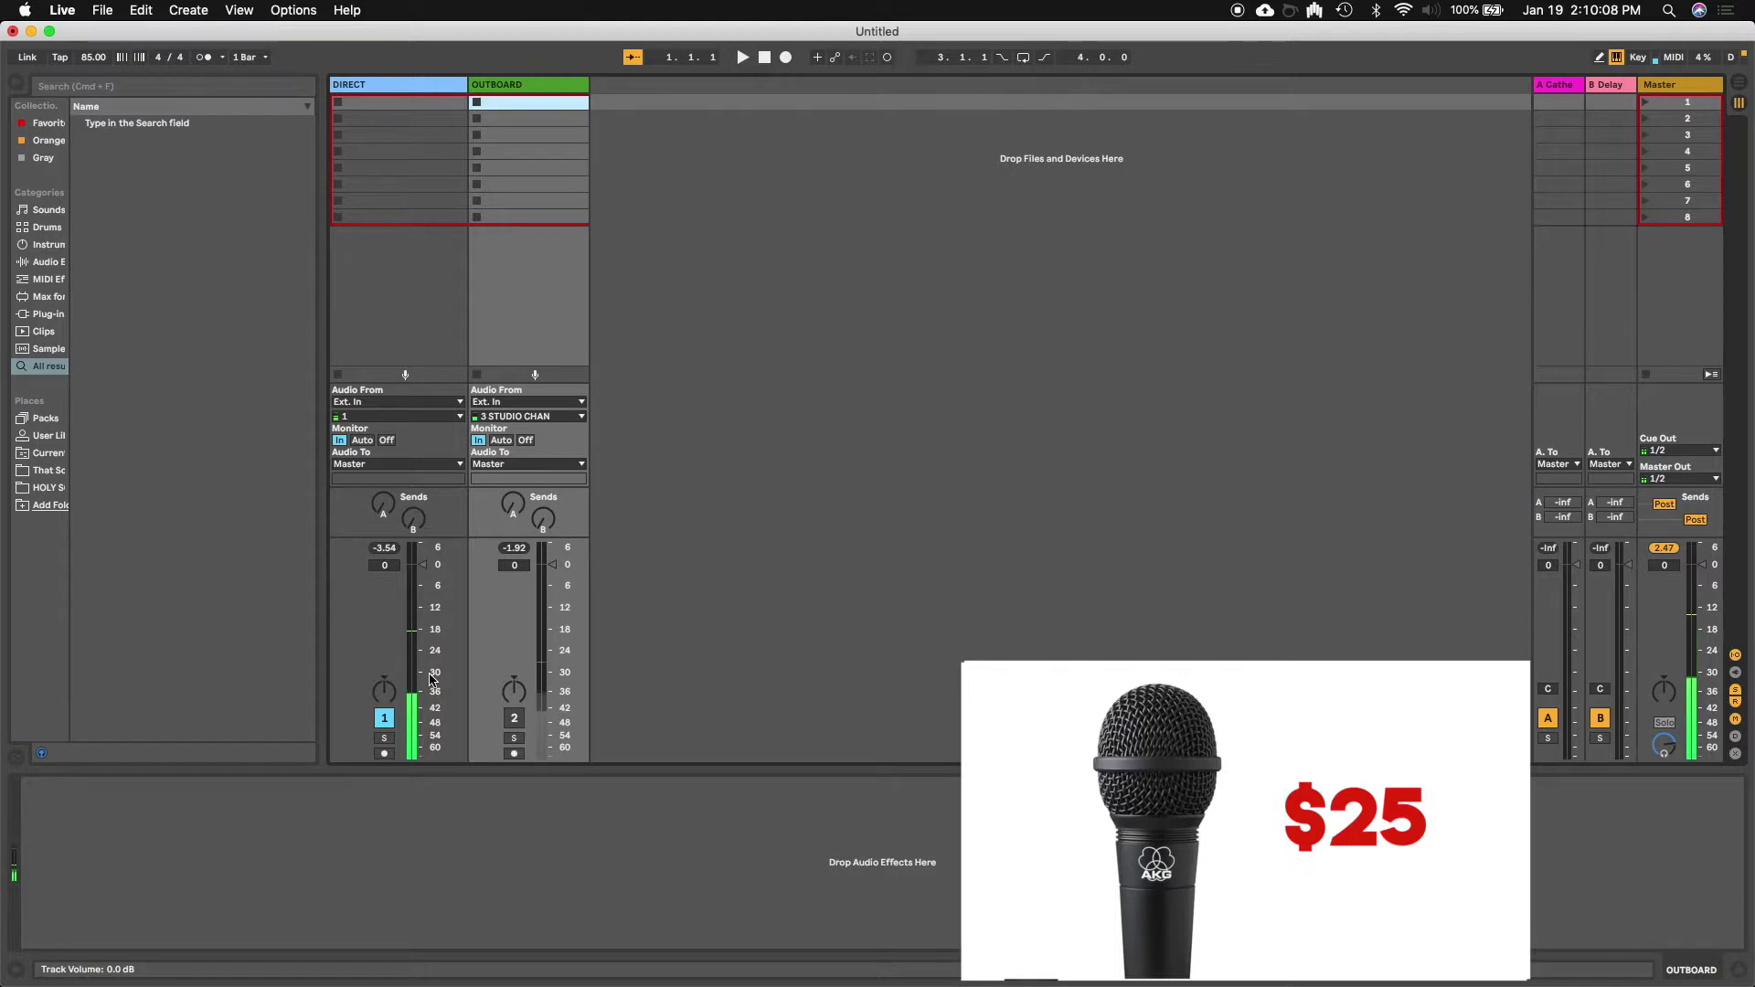
- Select the DIRECT track to show its Dynamic Tube, EQ Eight and Glue Compressor devices
click(432, 93)
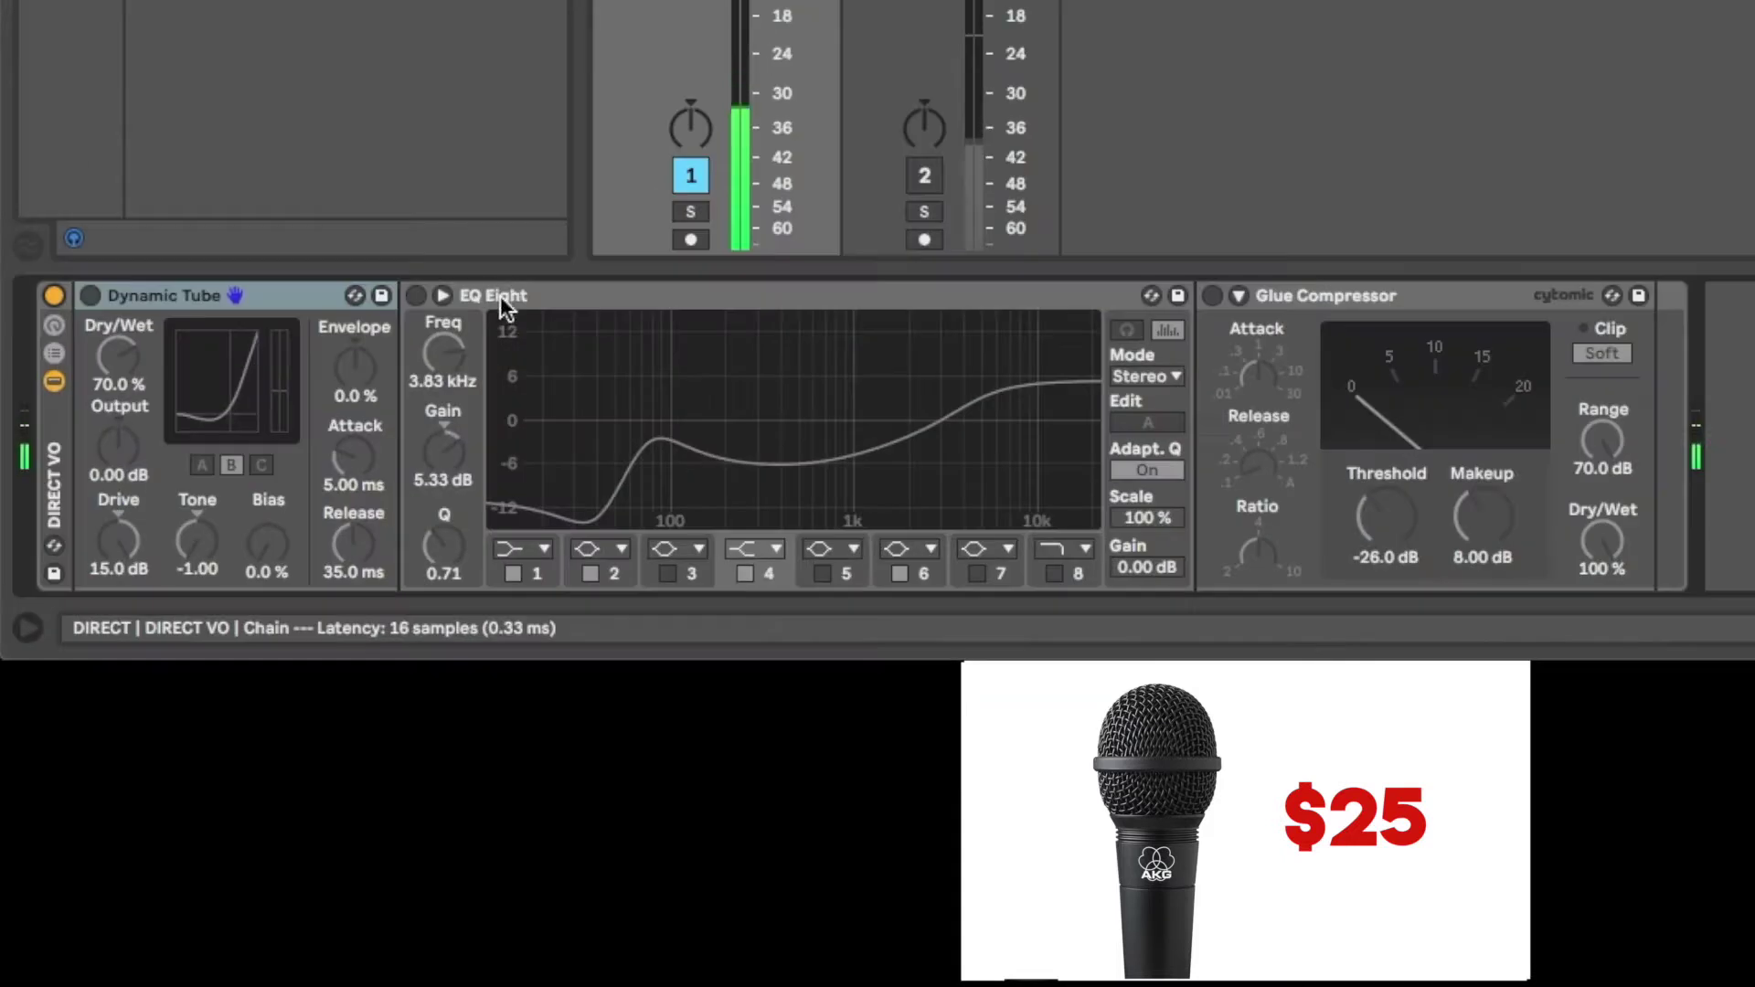
- Select the EQ Eight device in the DIRECT chain and switch it on
click(618, 291)
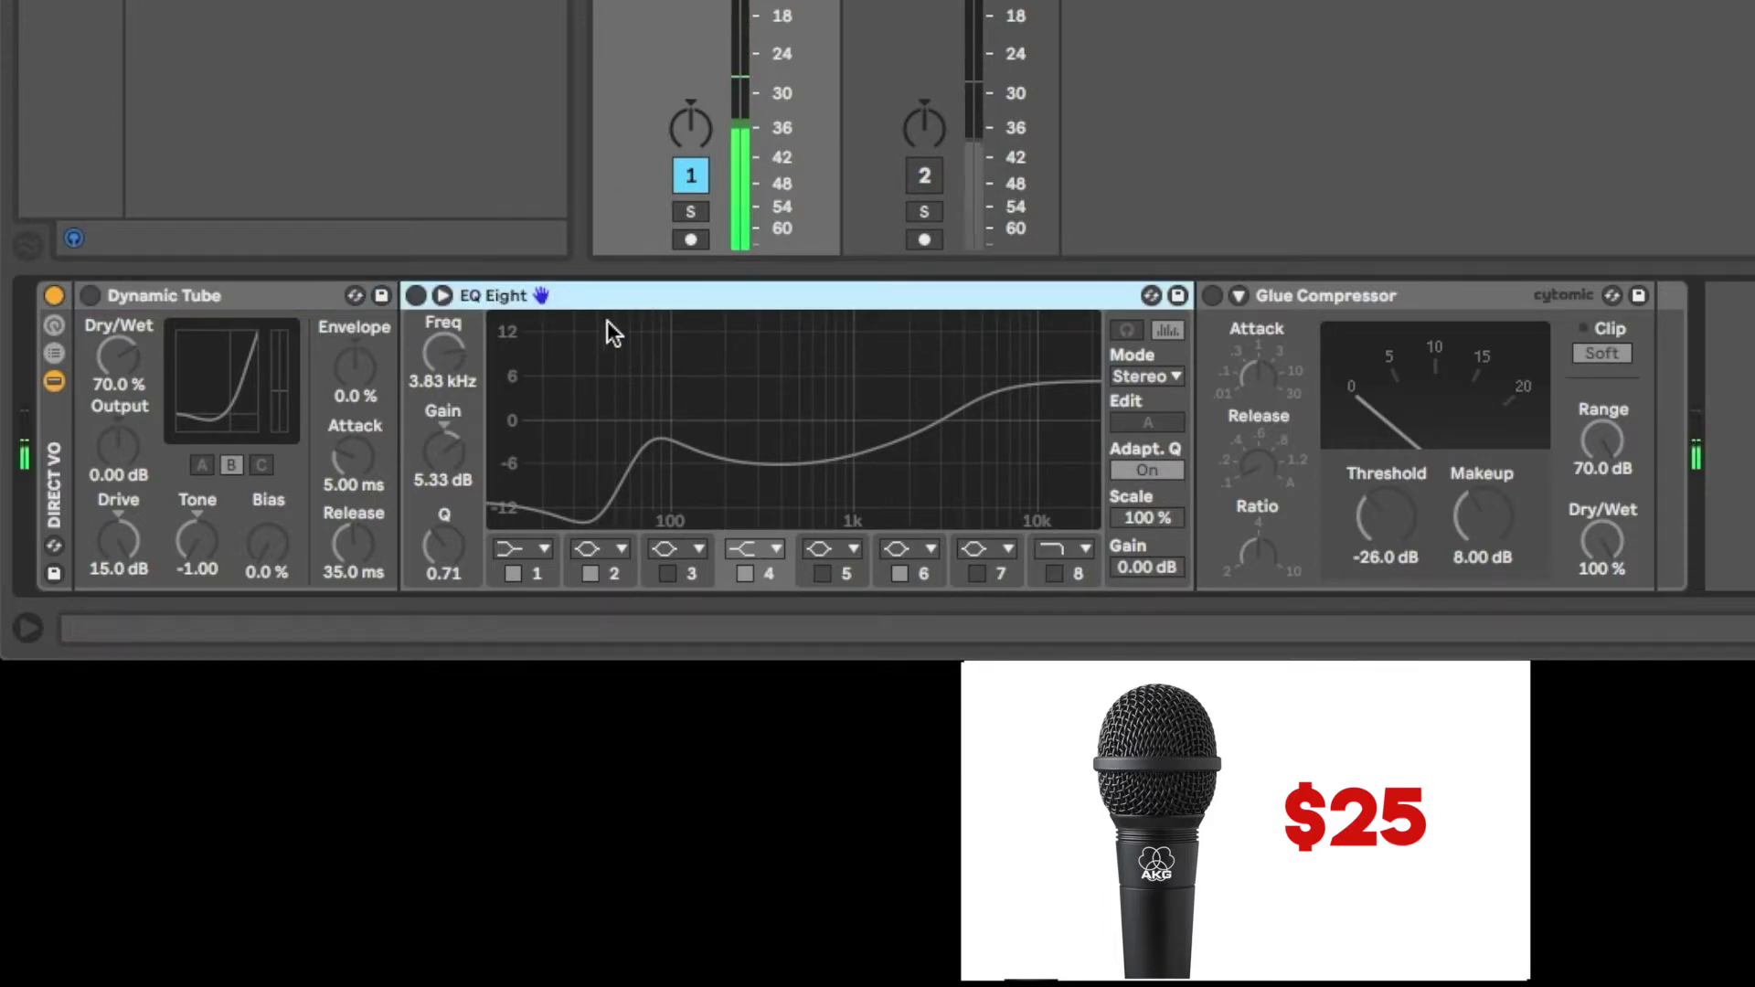
click(413, 295)
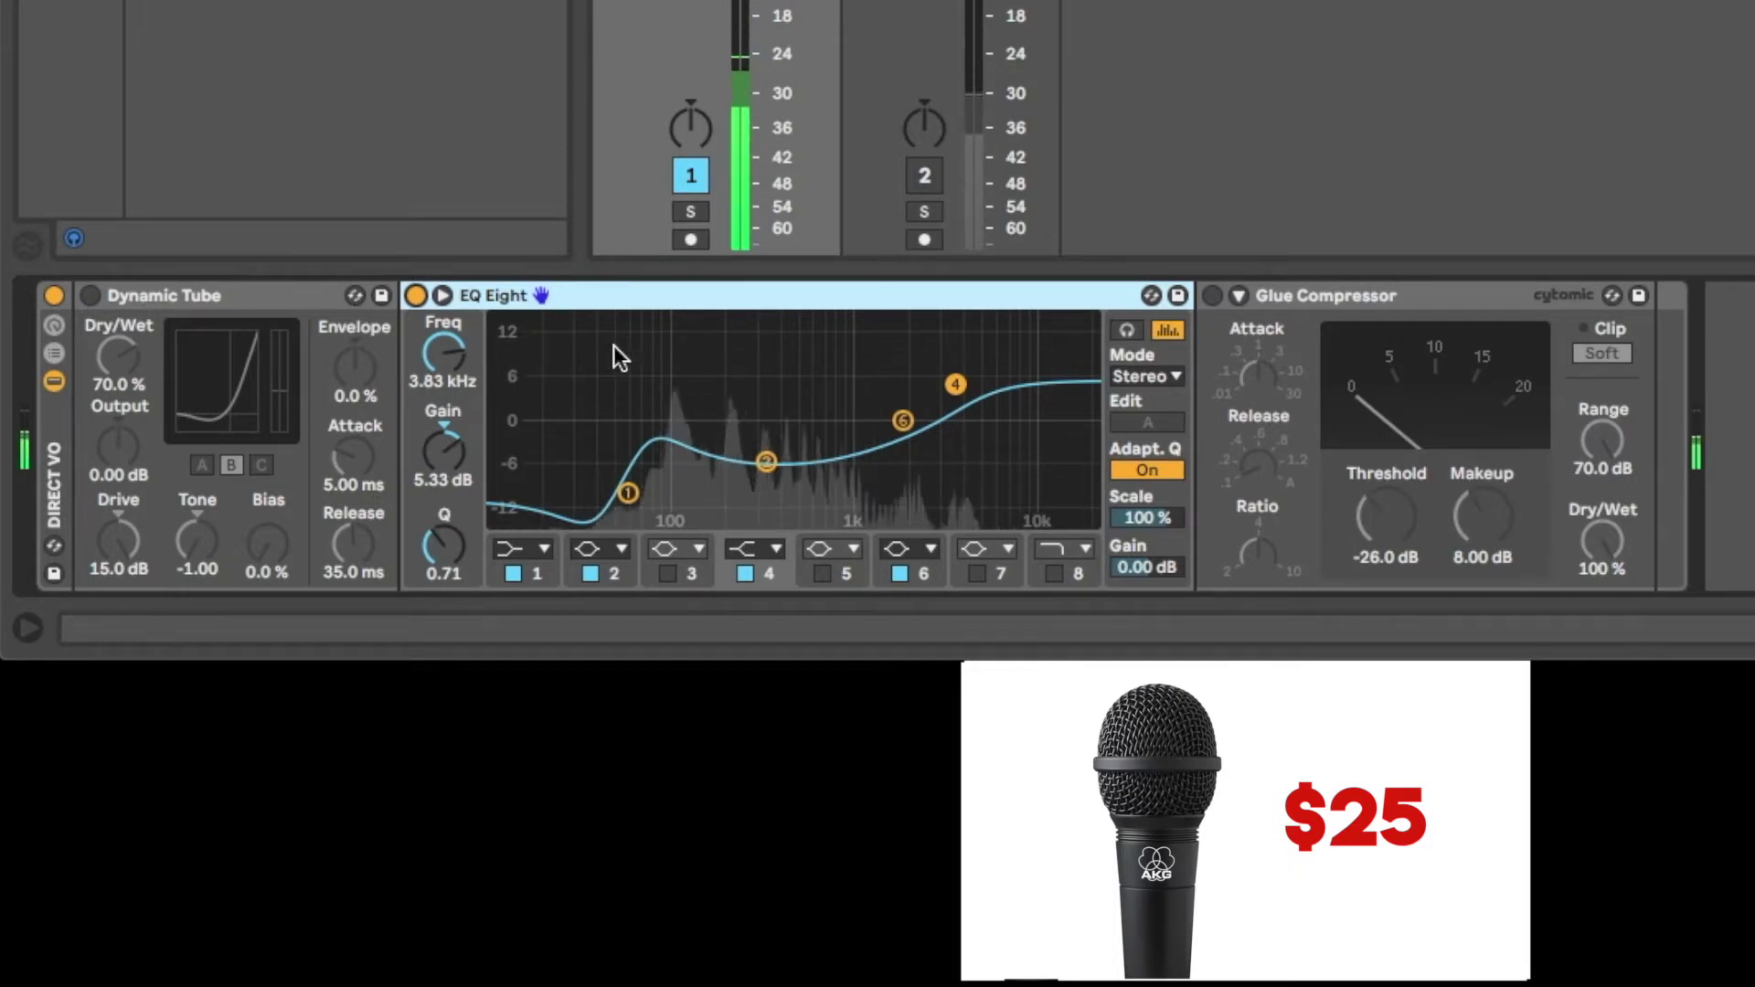
- Sweep EQ band 2 through the low mids into a -7.07 dB cut near 255 Hz, and cut band 1
drag(766, 461, 773, 320)
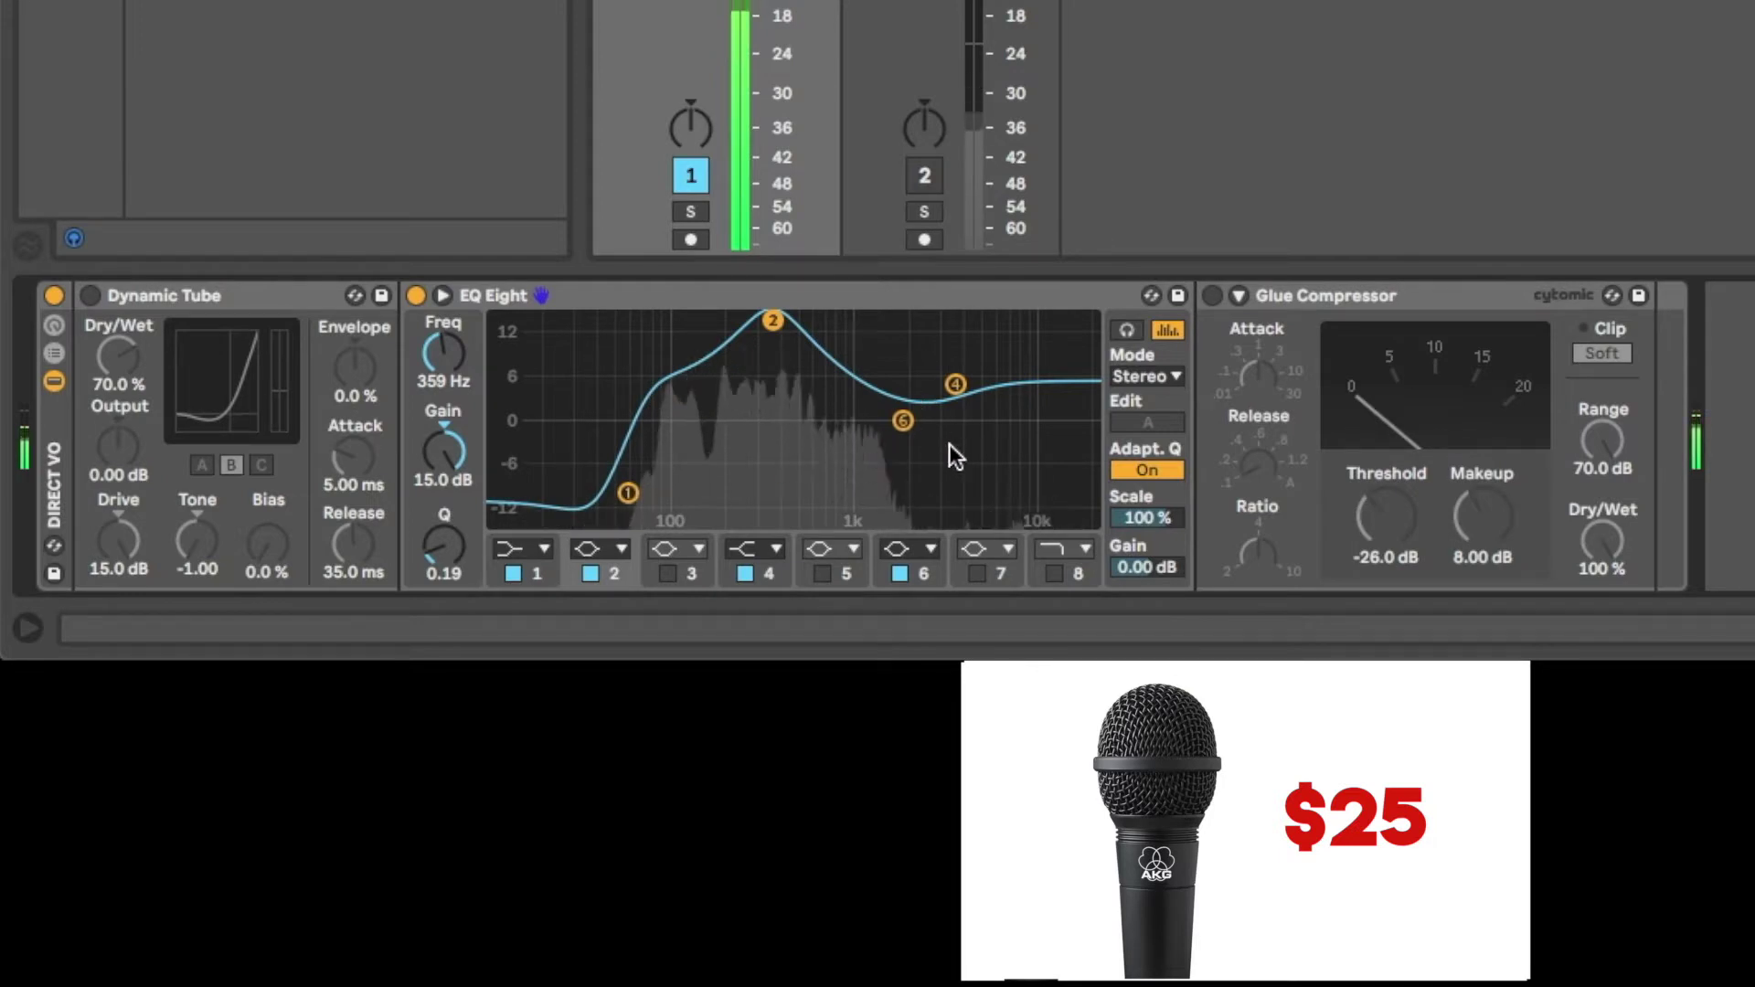
drag(773, 320, 741, 424)
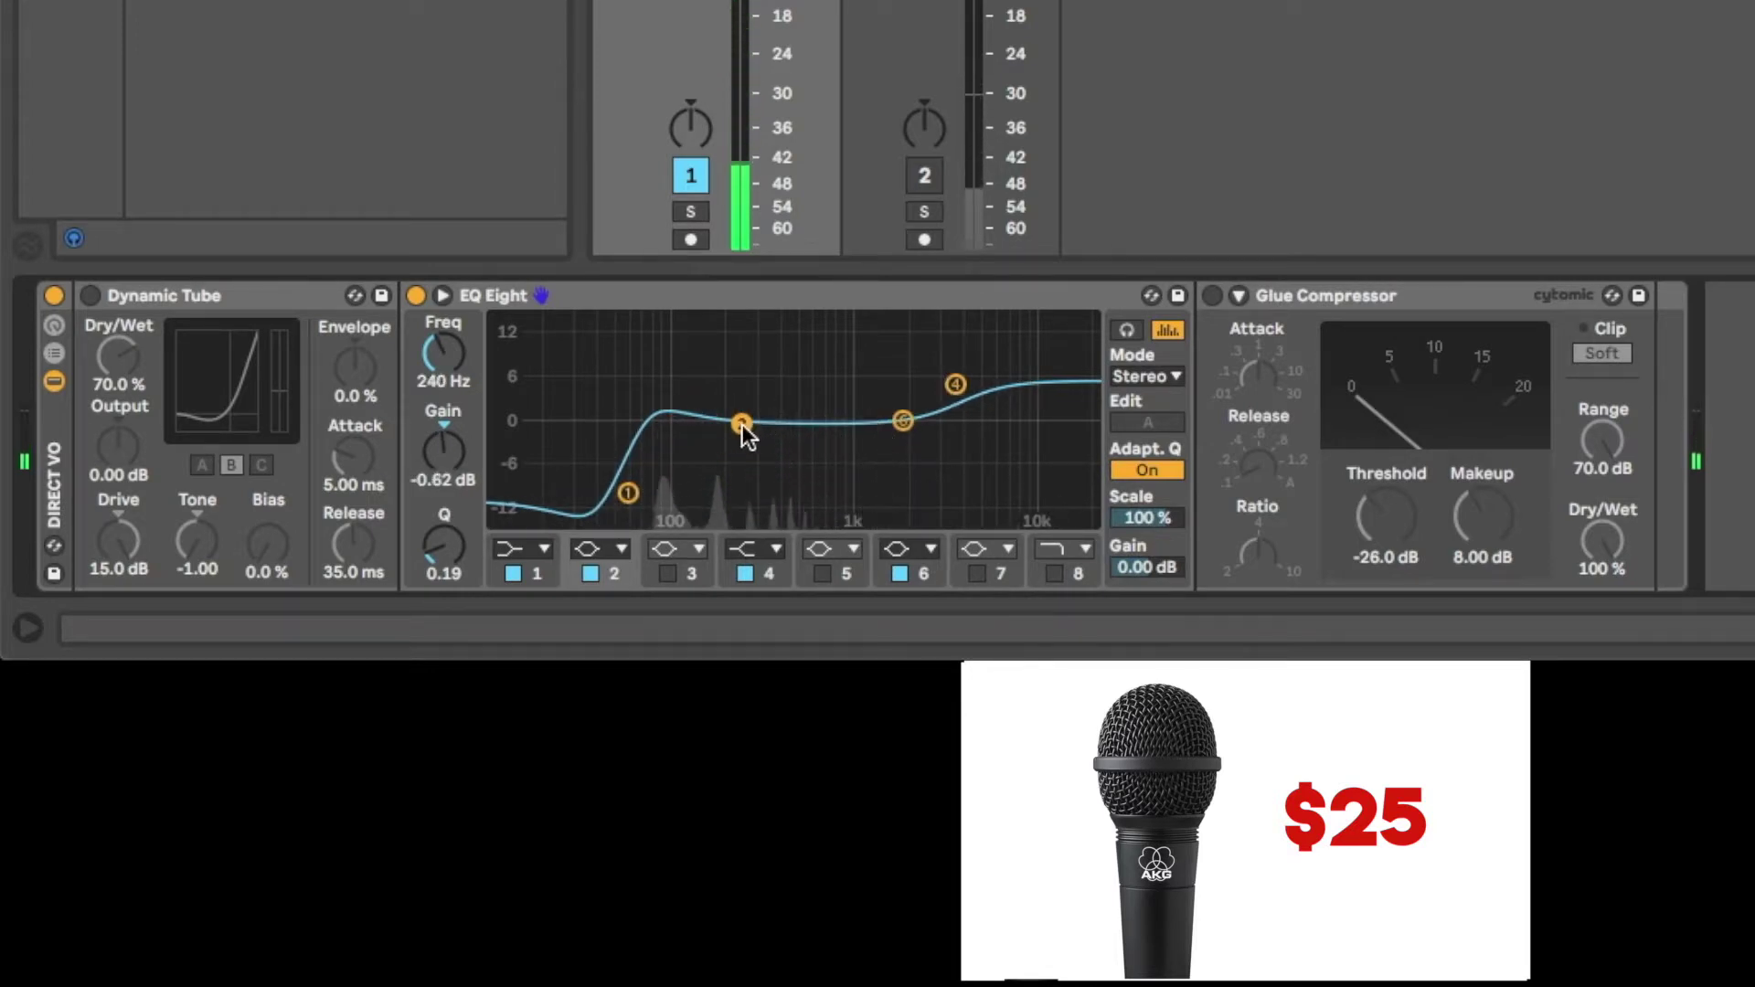
drag(742, 425, 746, 467)
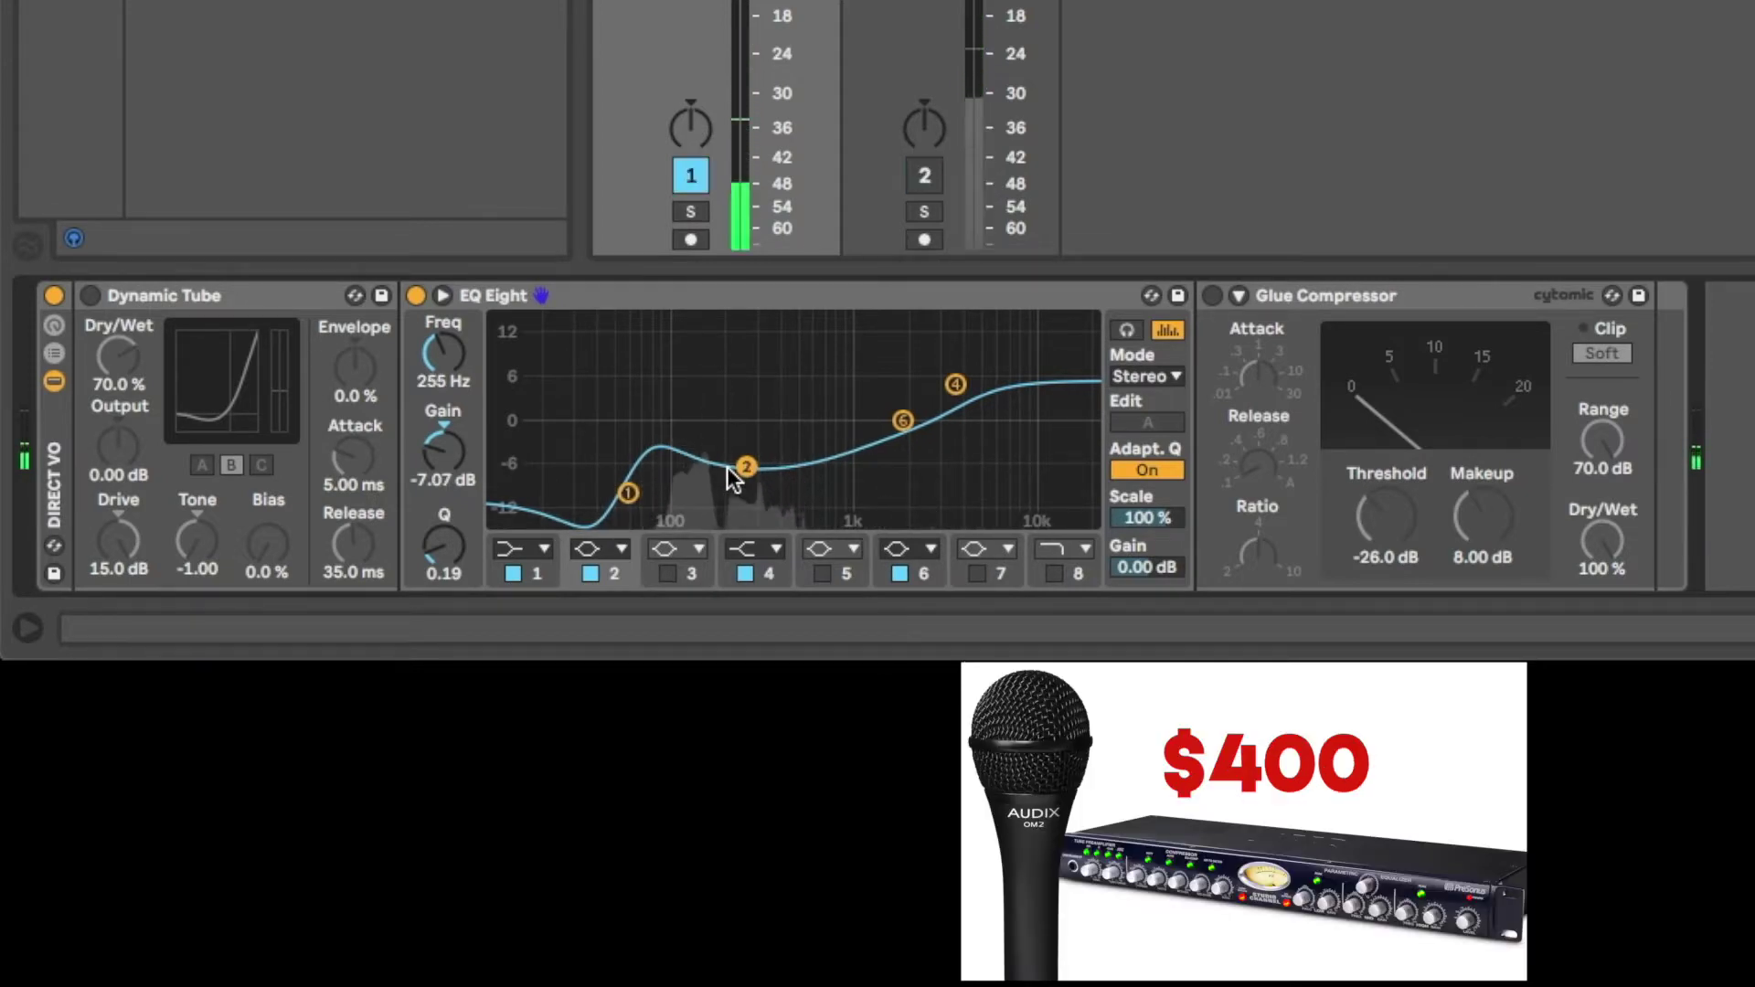
drag(628, 491, 628, 508)
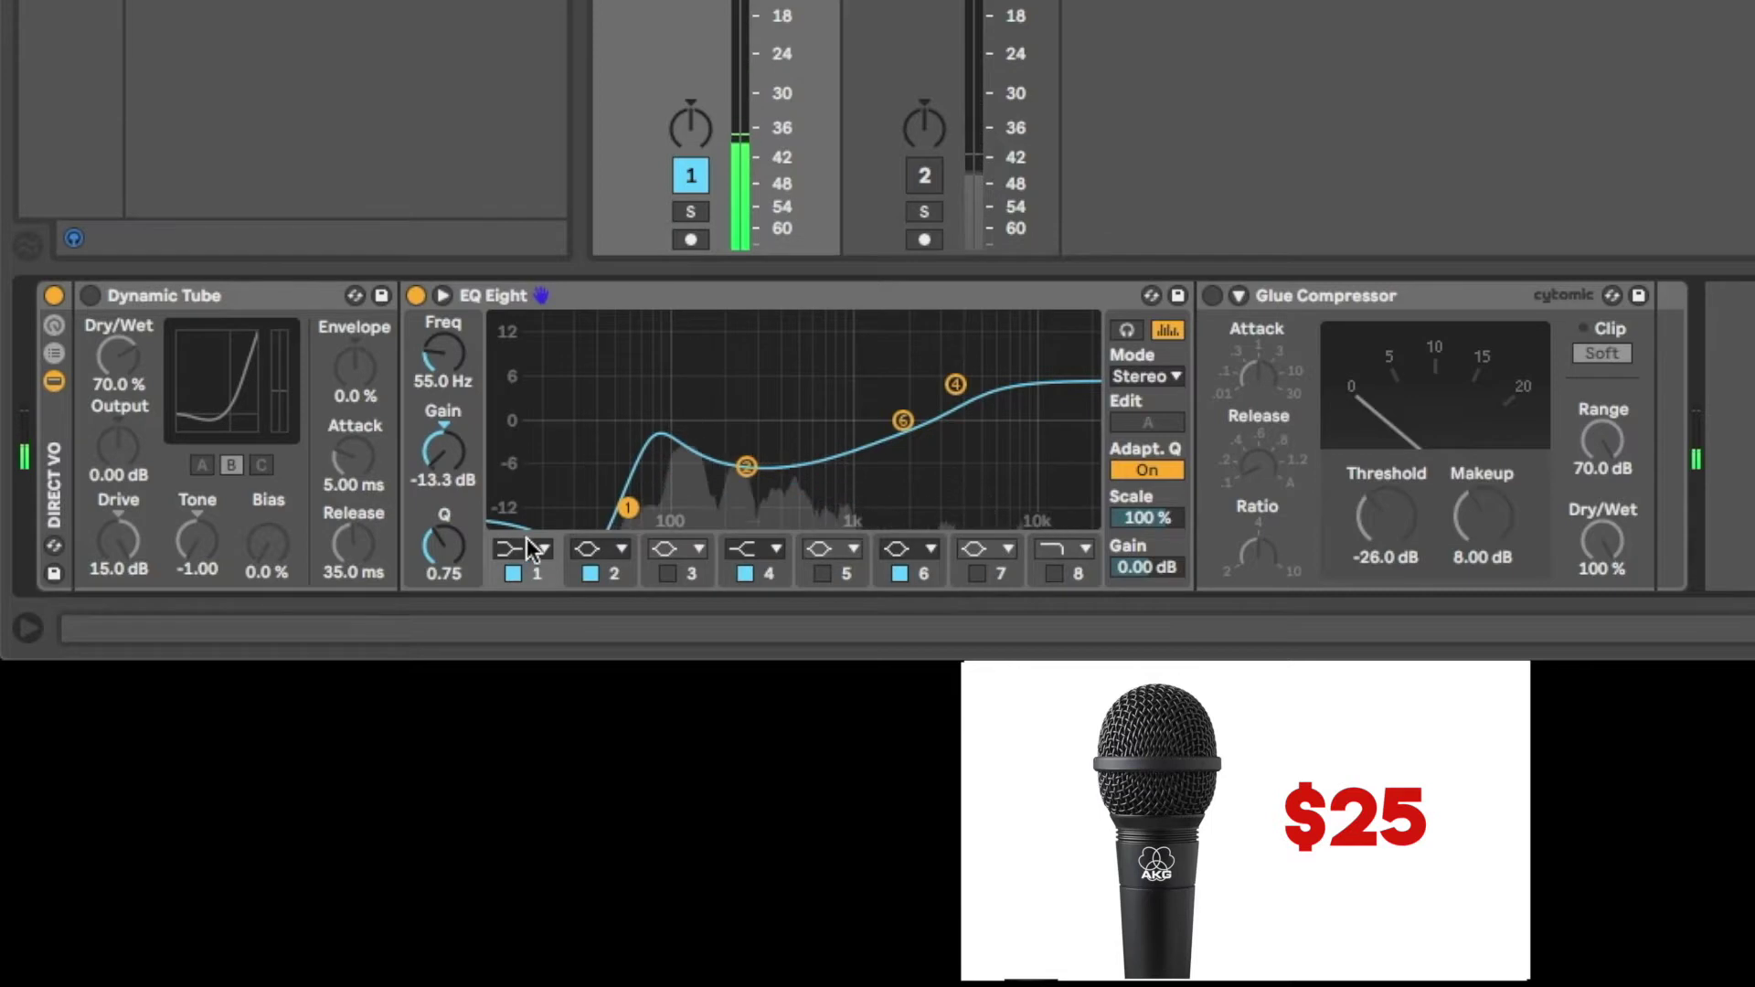
- Fine-tune EQ band 1 to 53.9 Hz at -15.0 dB, then select band 2
drag(620, 508, 627, 512)
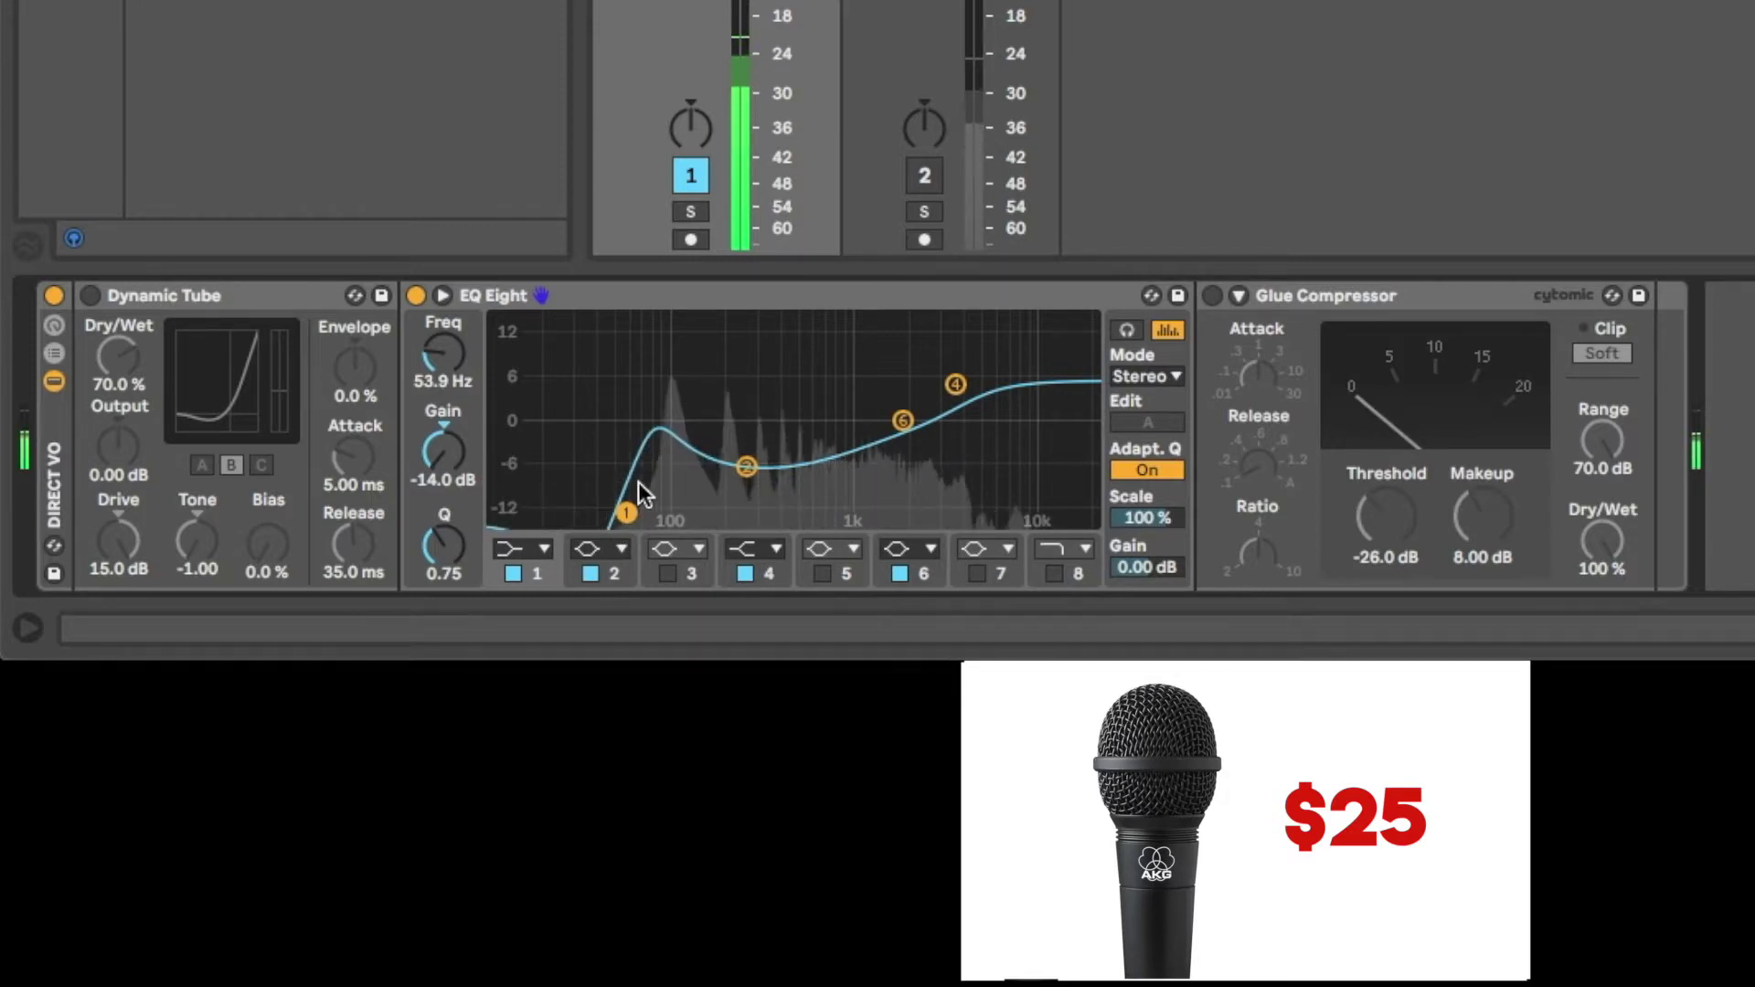
drag(625, 508, 626, 517)
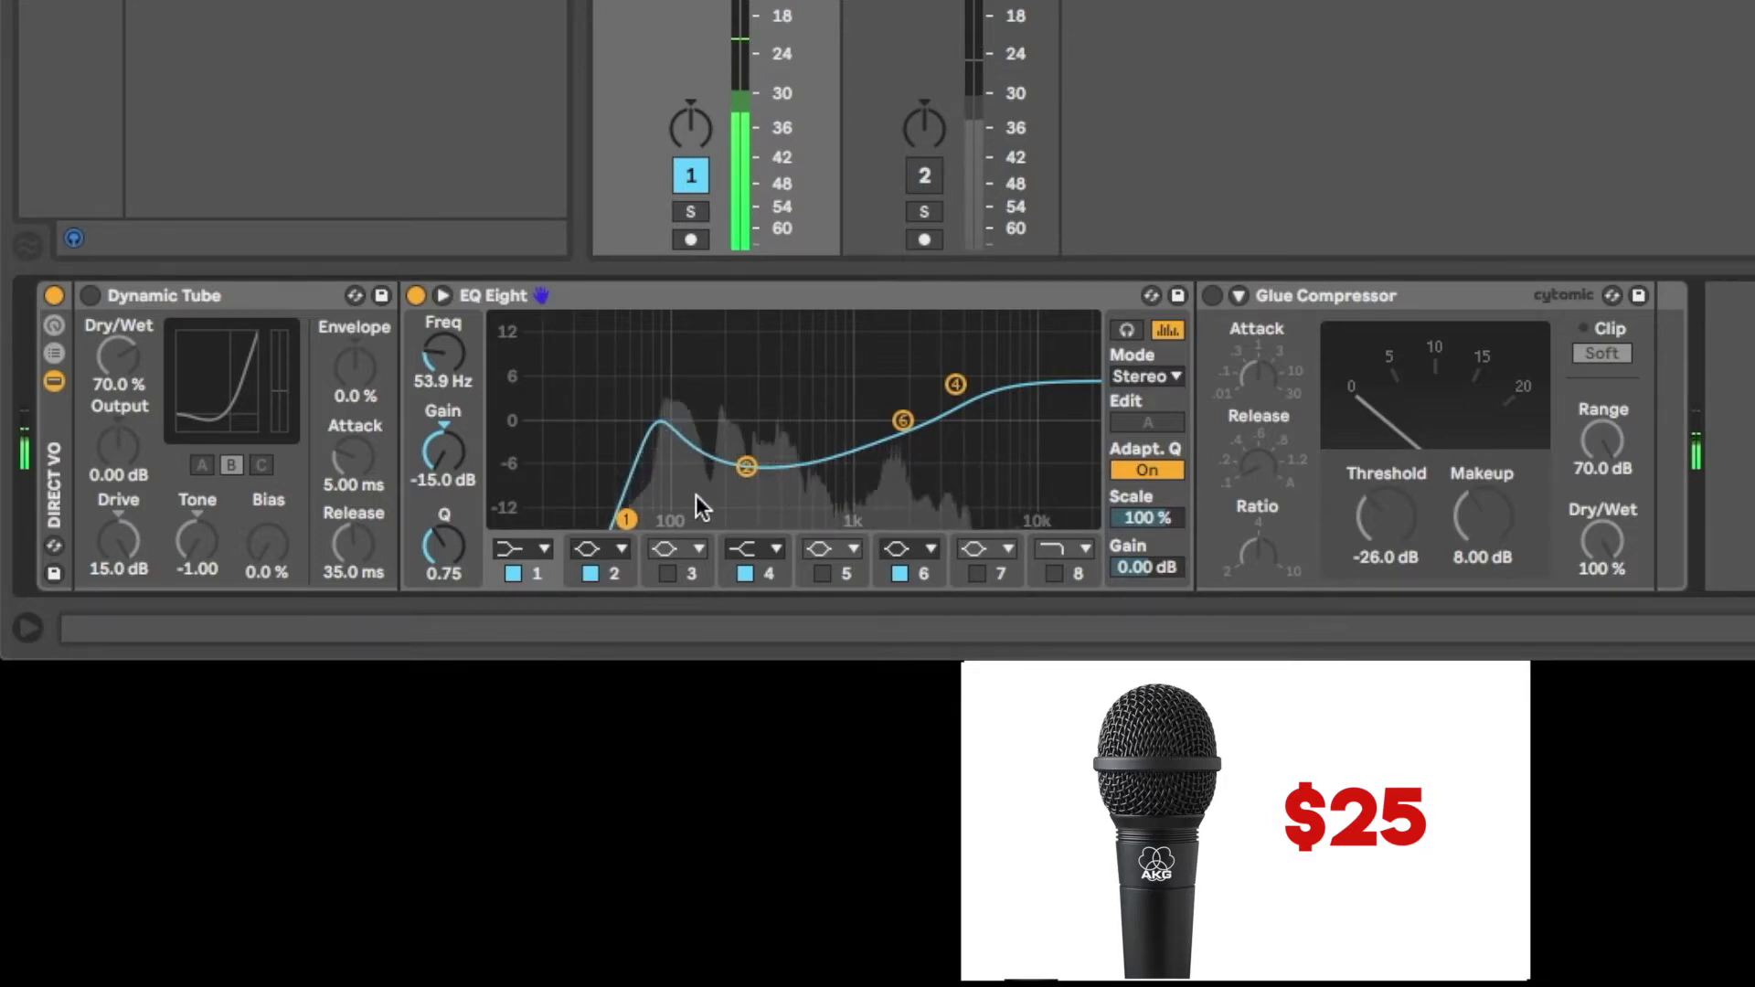
click(610, 576)
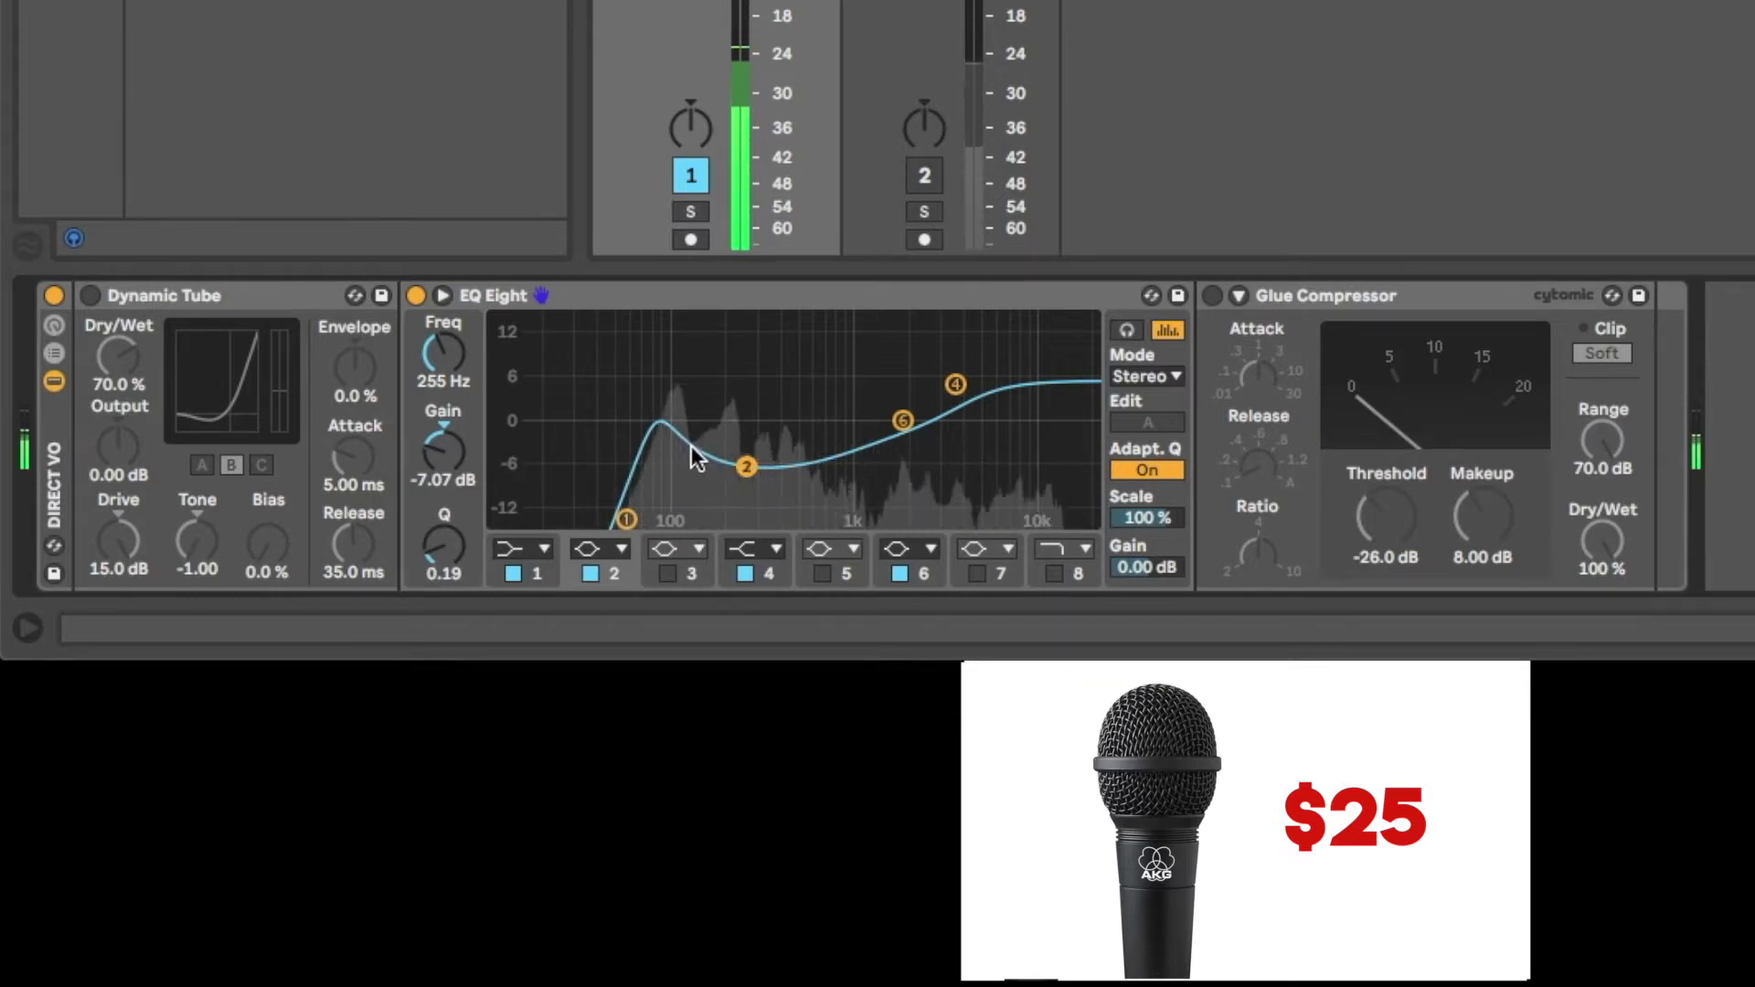
- A/B EQ band 6 on and off during playback, leave it off, and select band 4
click(900, 574)
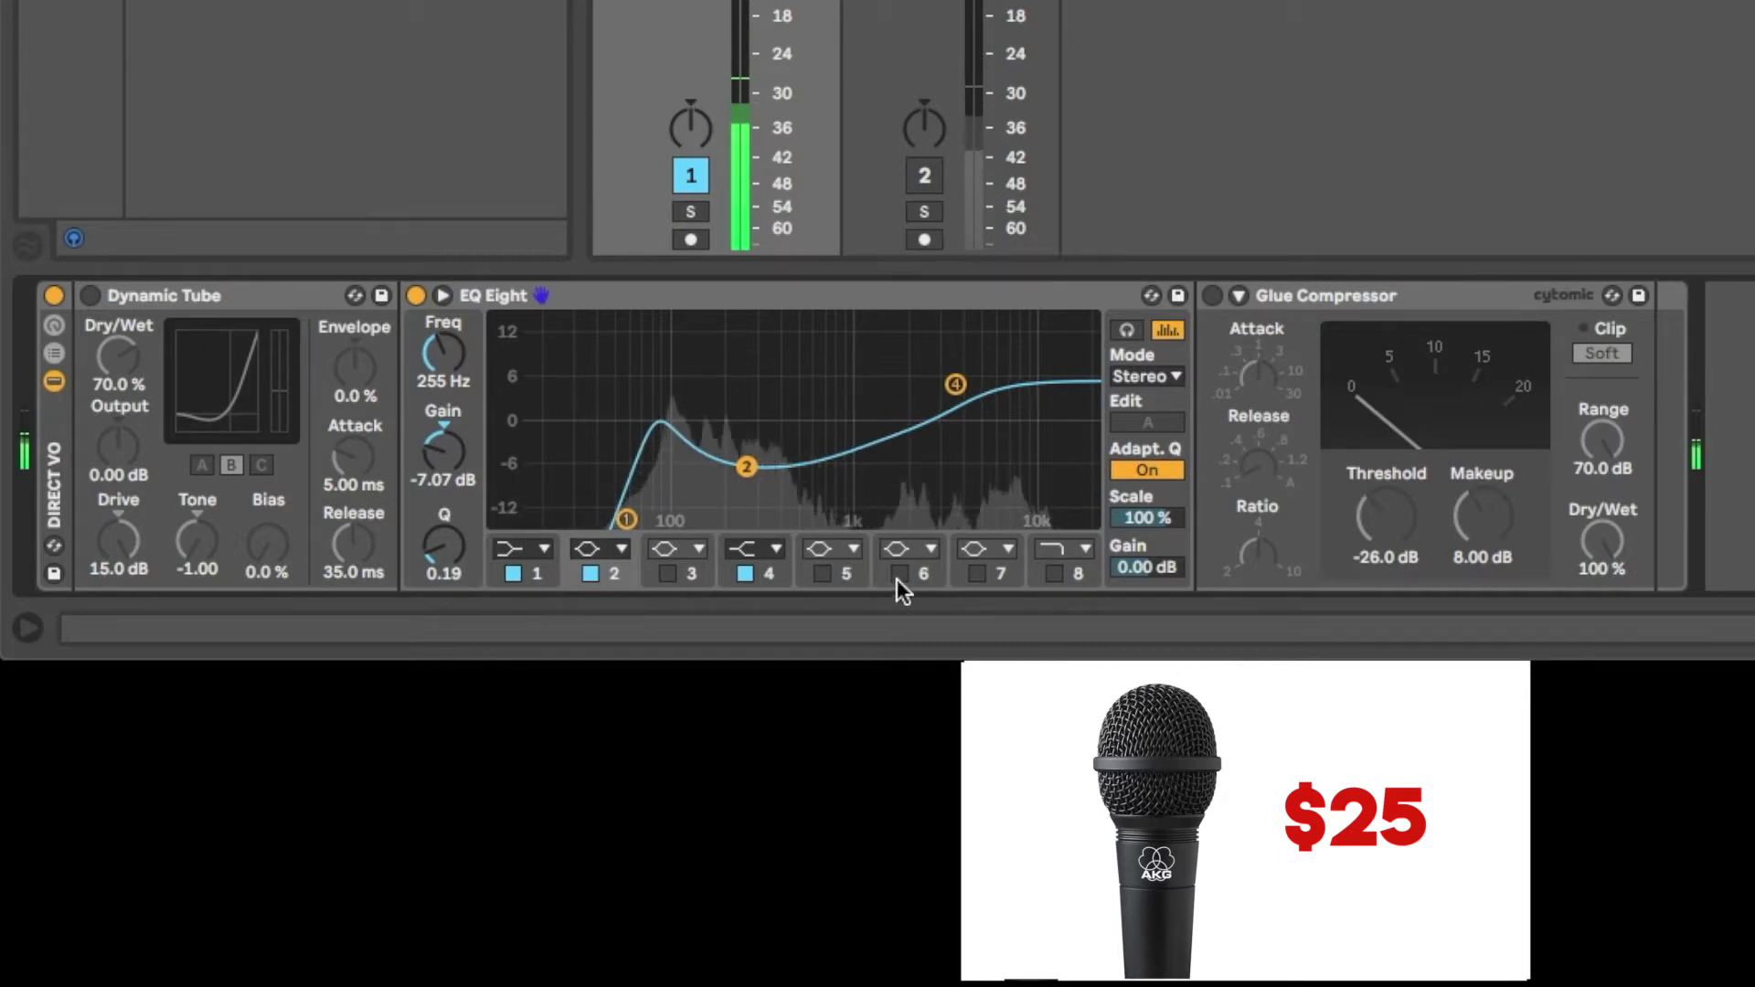
click(901, 574)
click(903, 573)
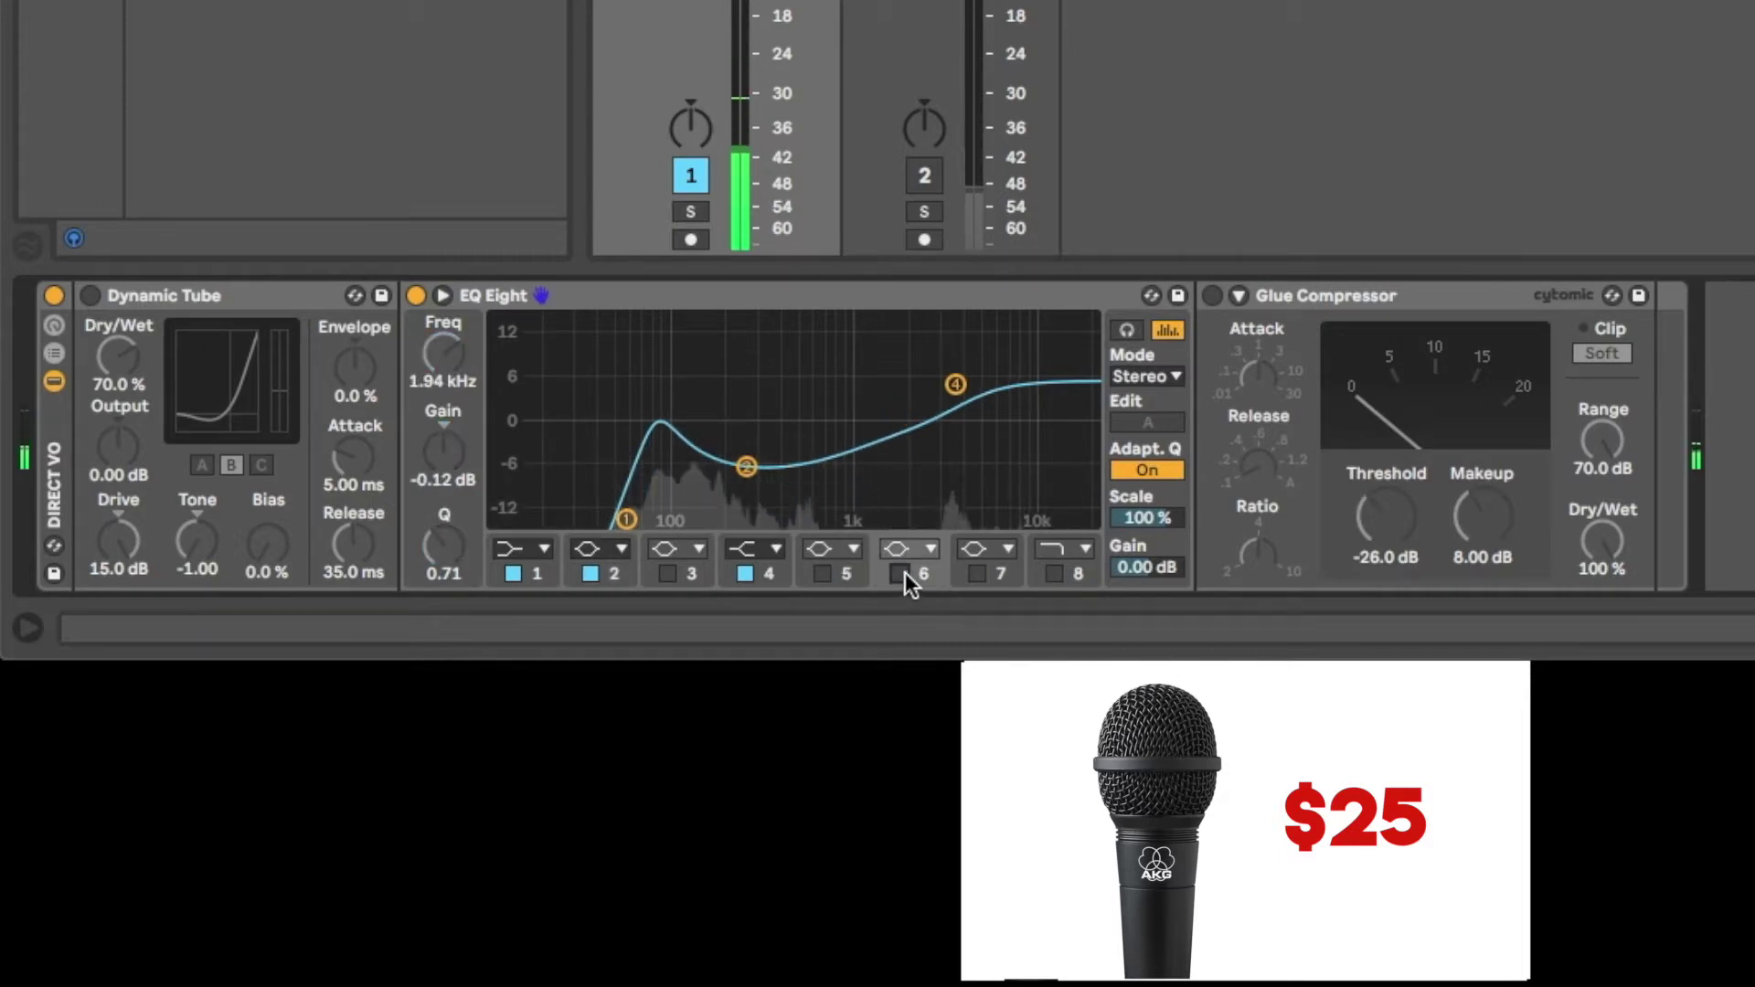
click(903, 573)
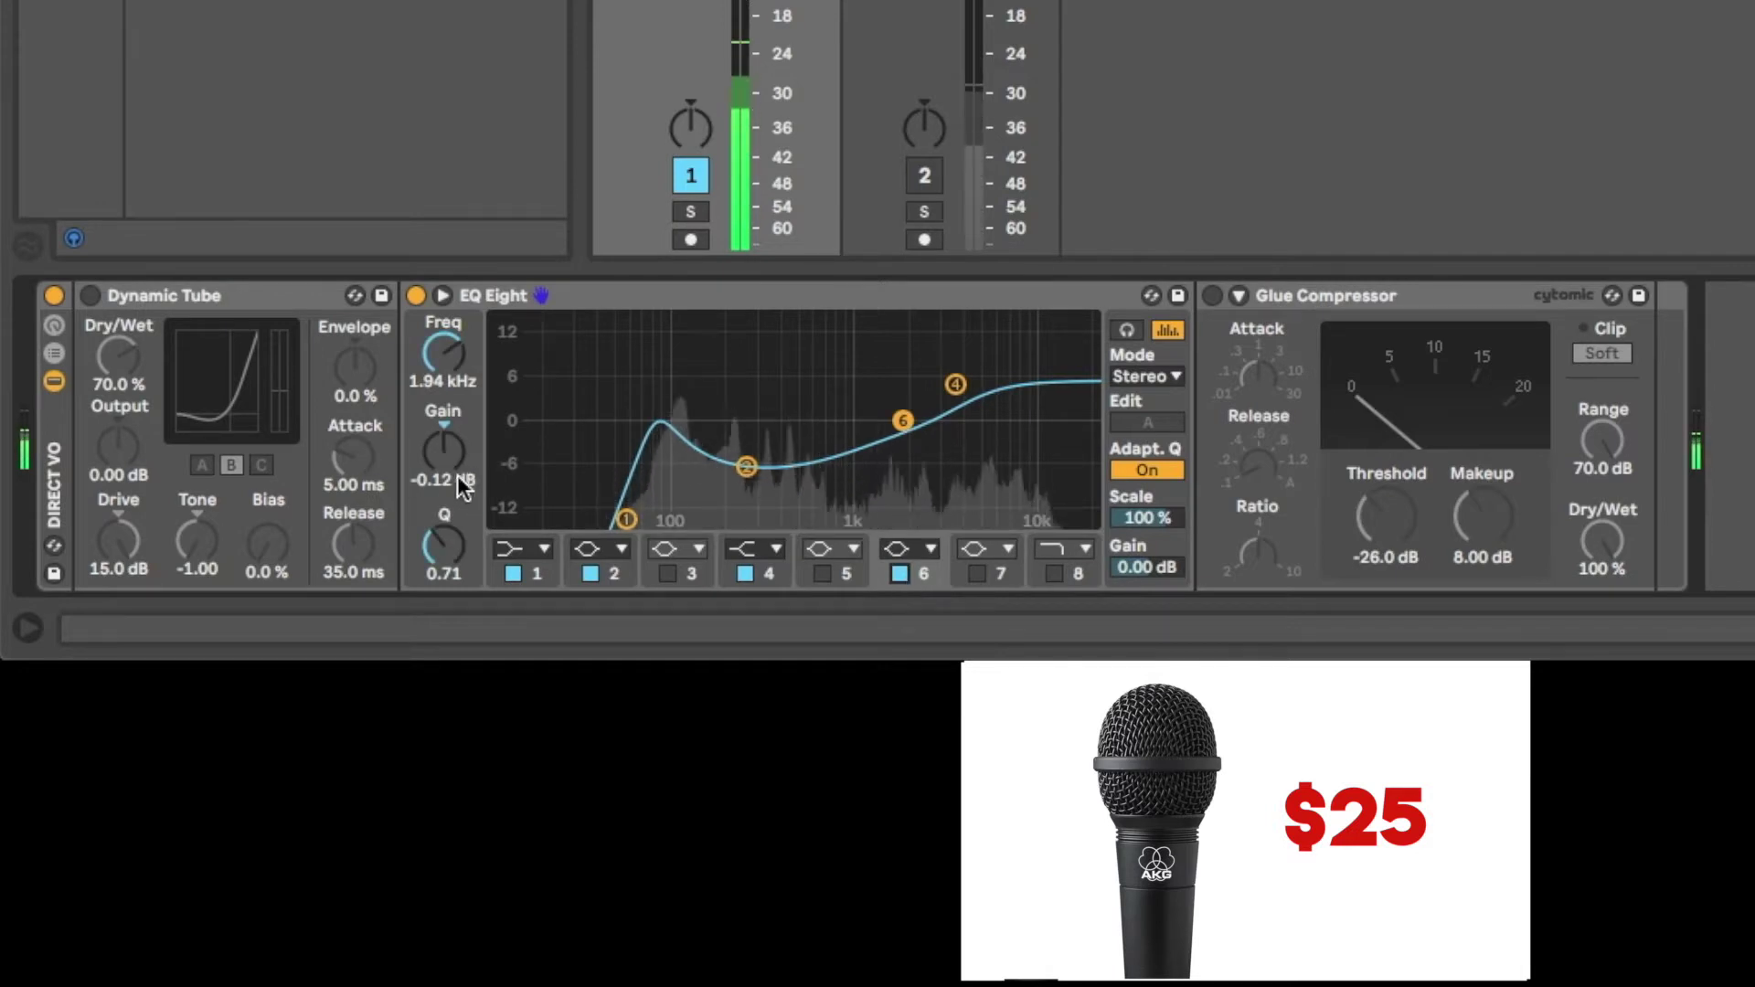
key(space)
click(899, 573)
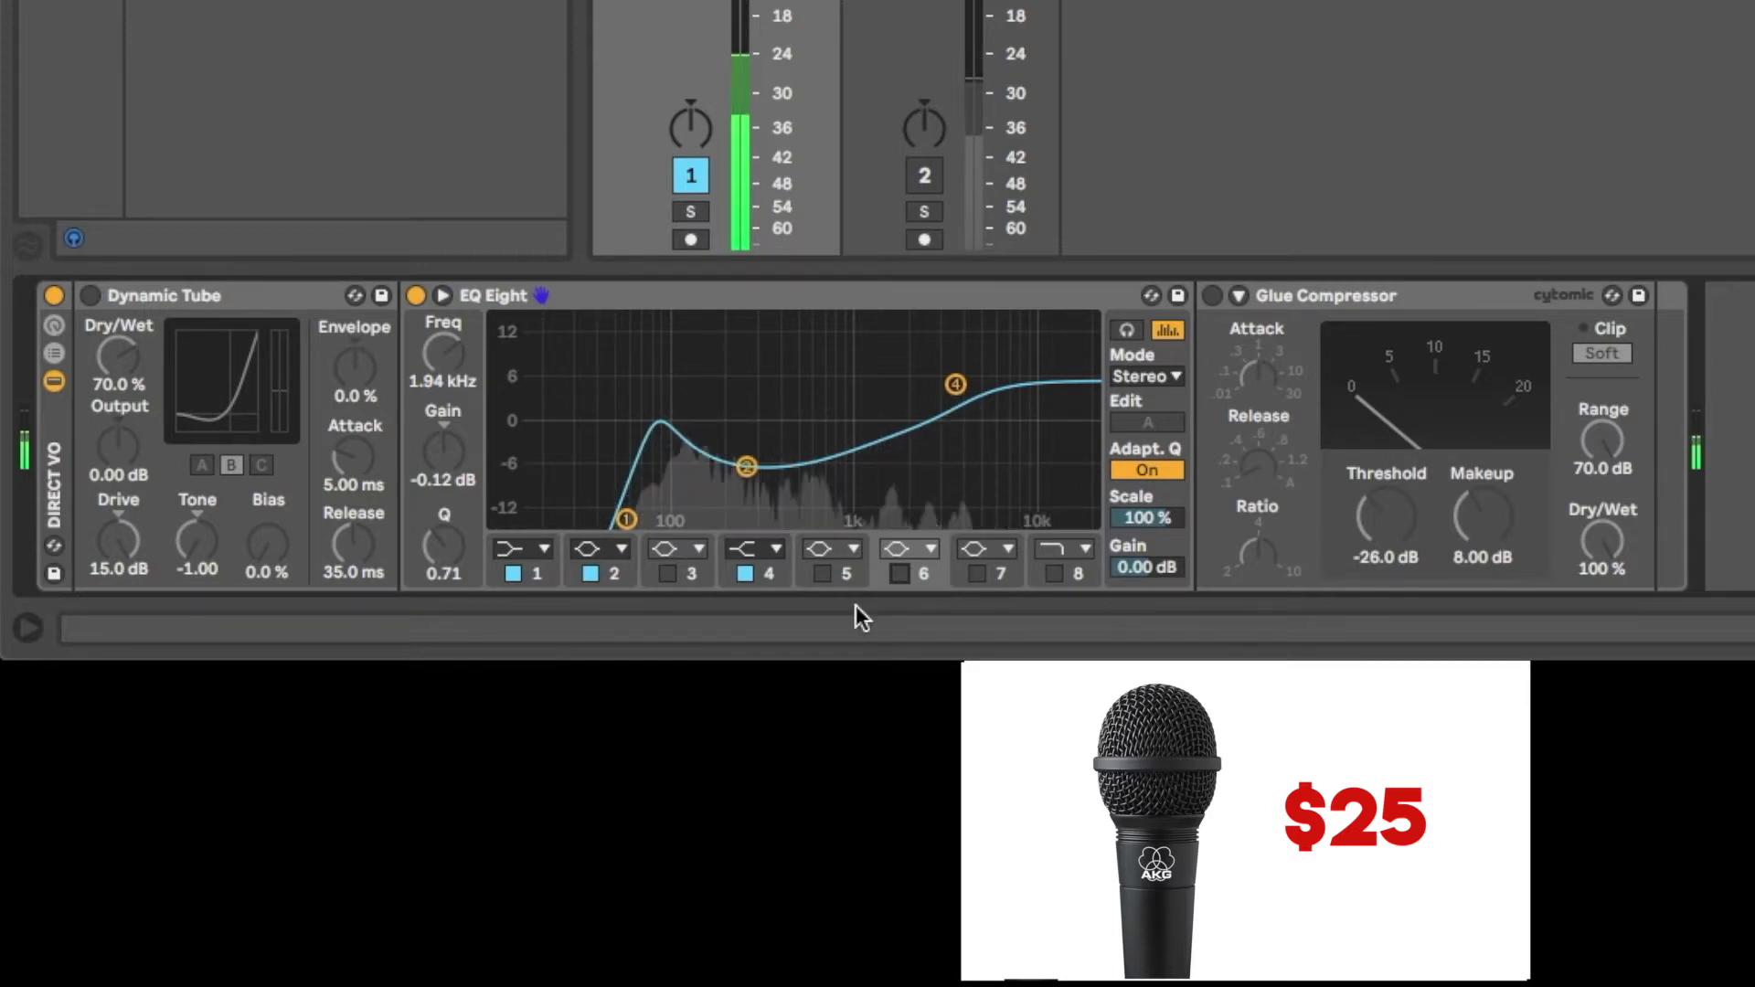
click(764, 572)
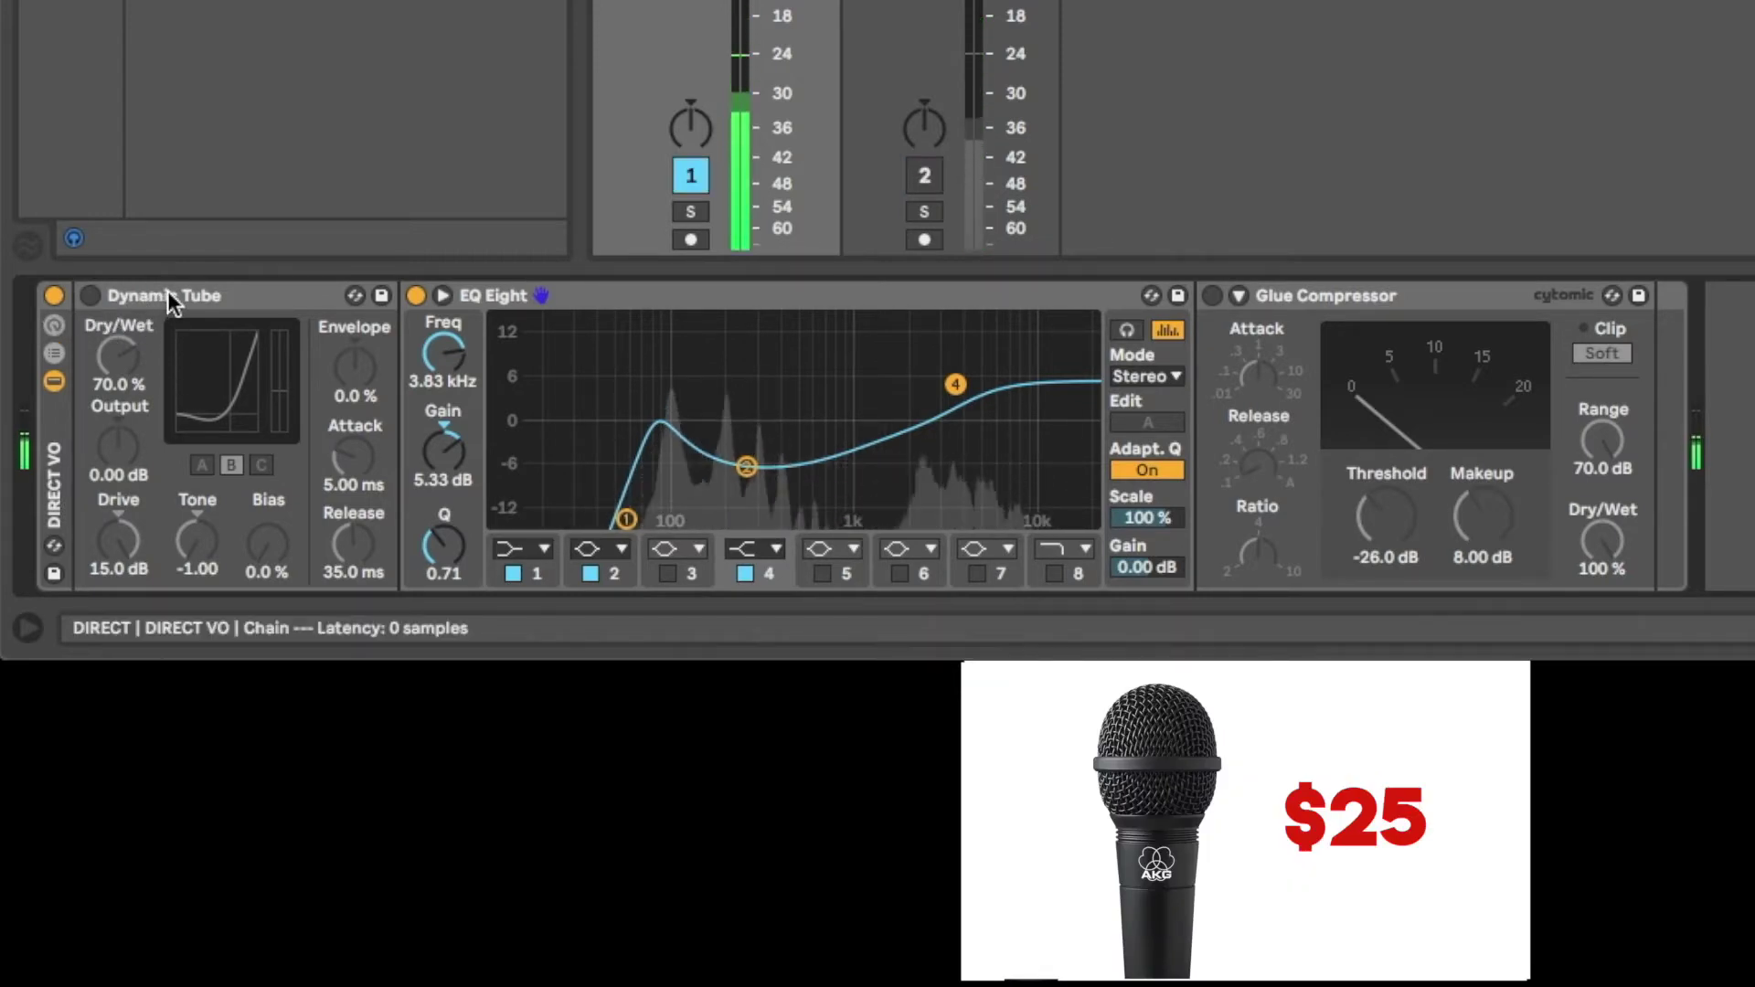
- Enable Dynamic Tube, audition tube C, return to B, and switch on Glue Compressor
click(90, 294)
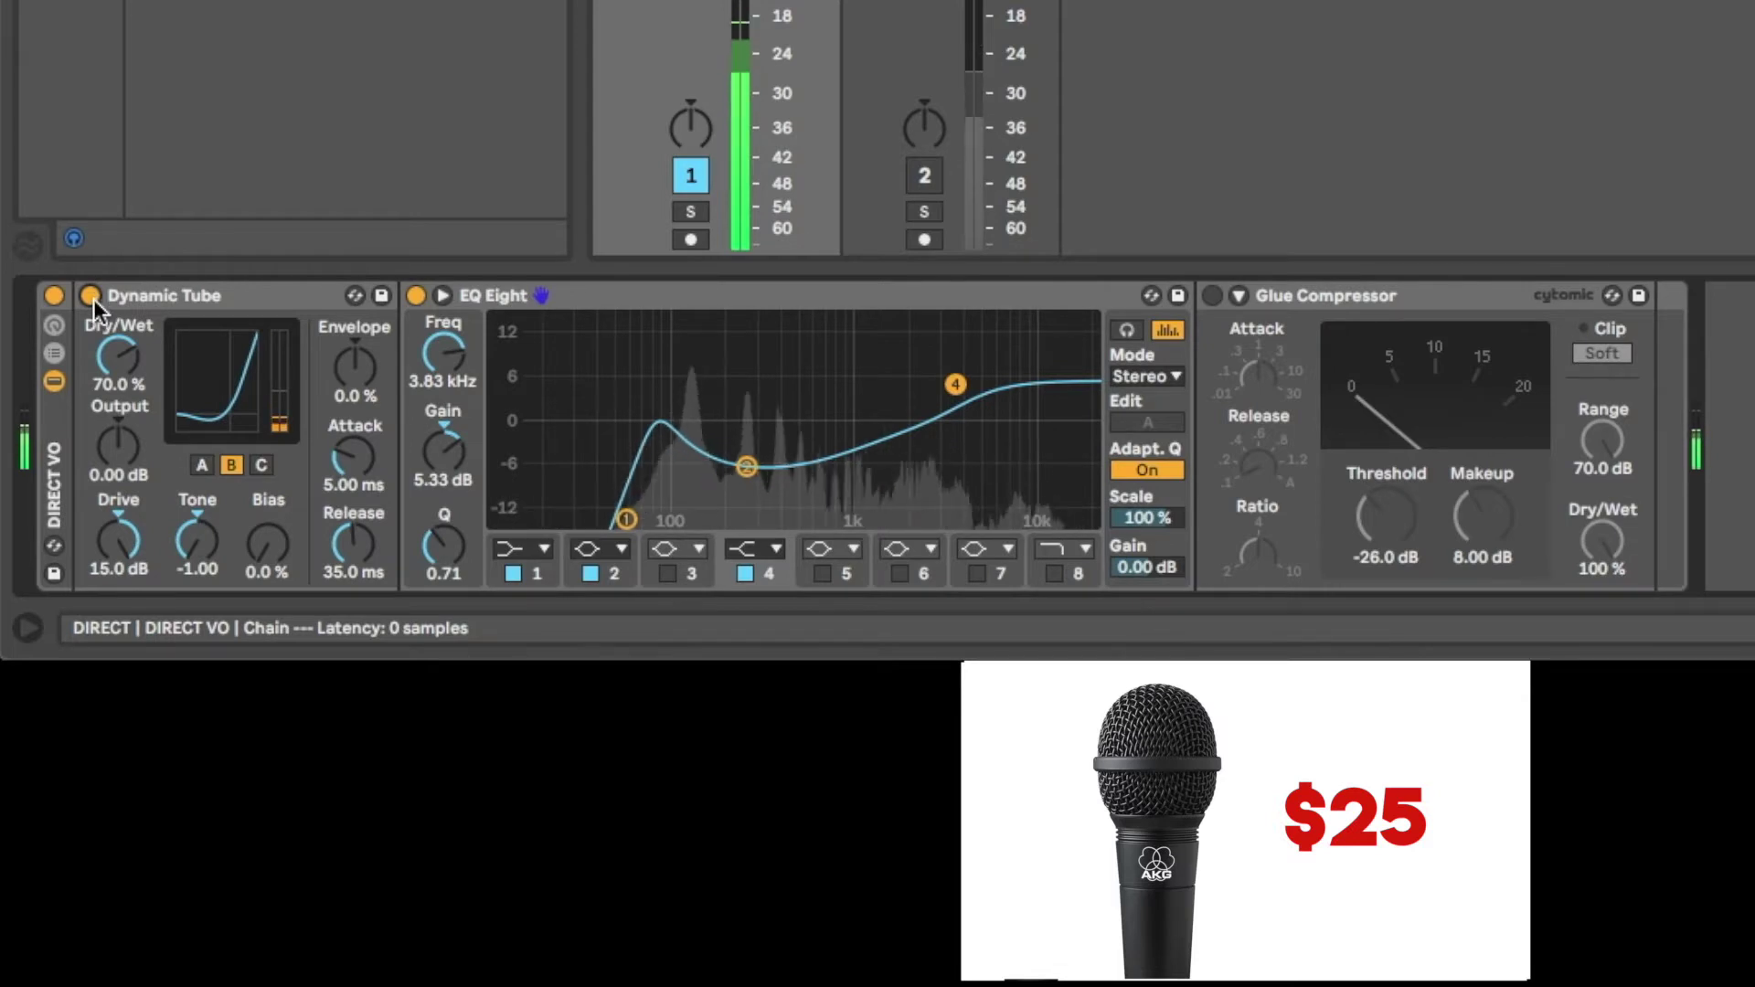
click(118, 361)
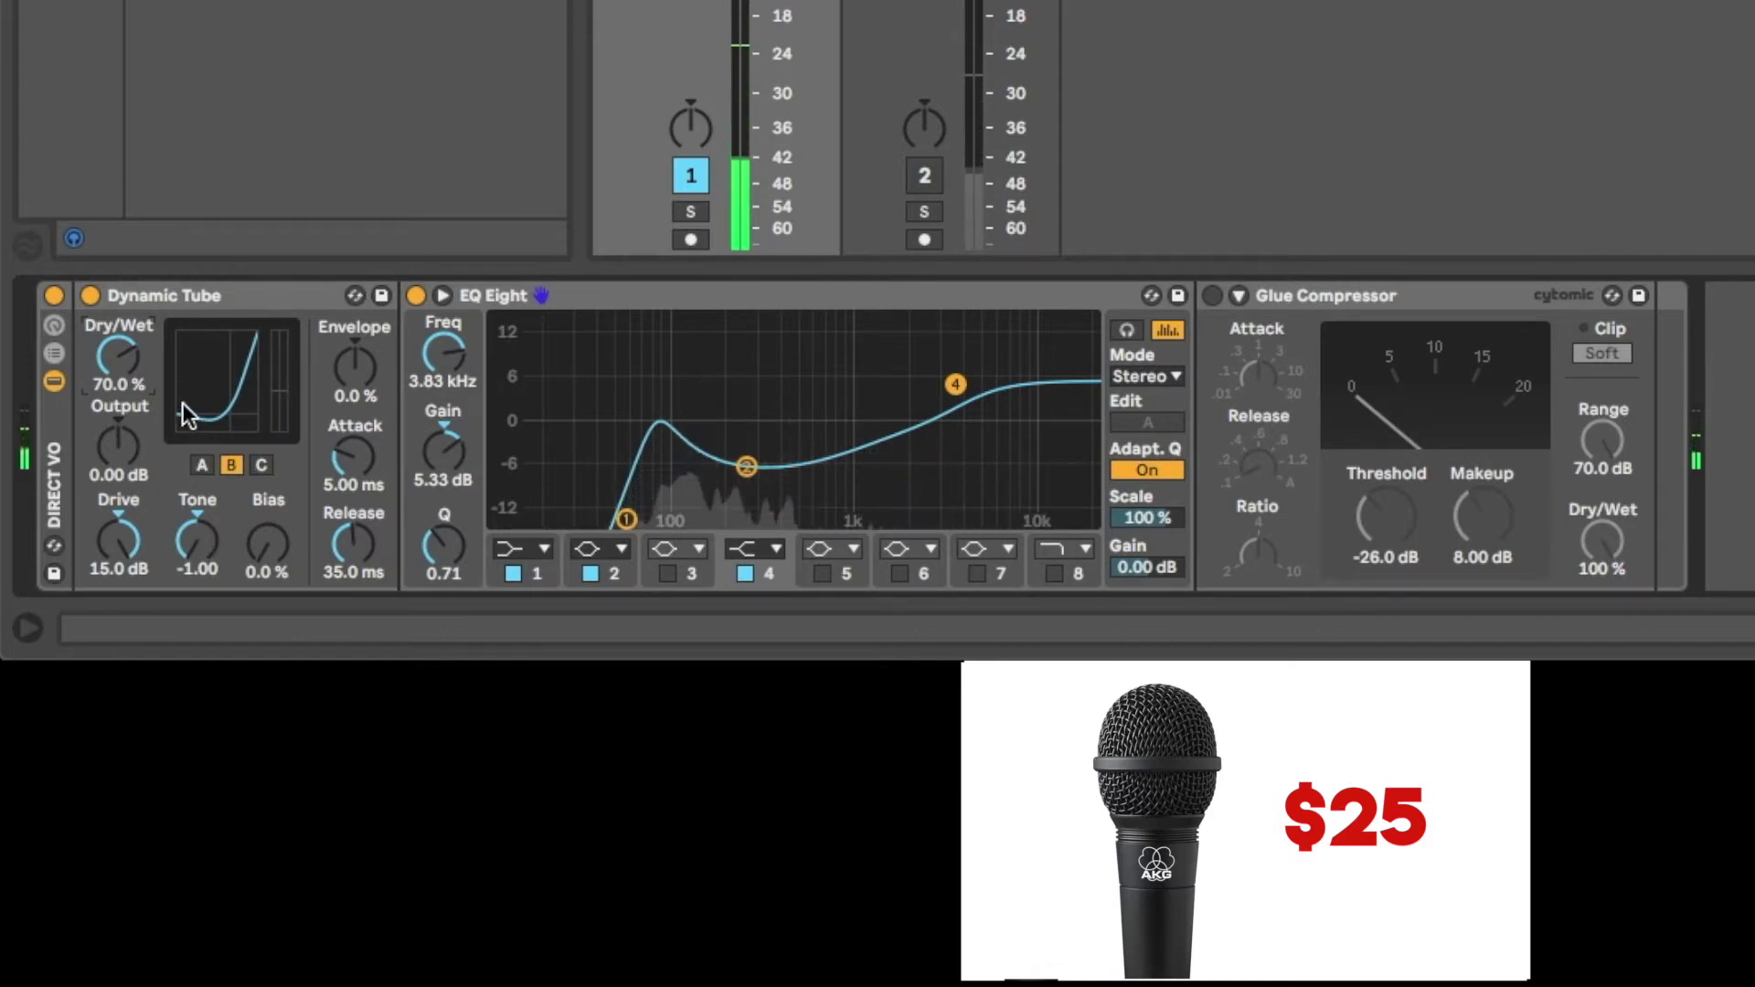
click(261, 466)
click(232, 464)
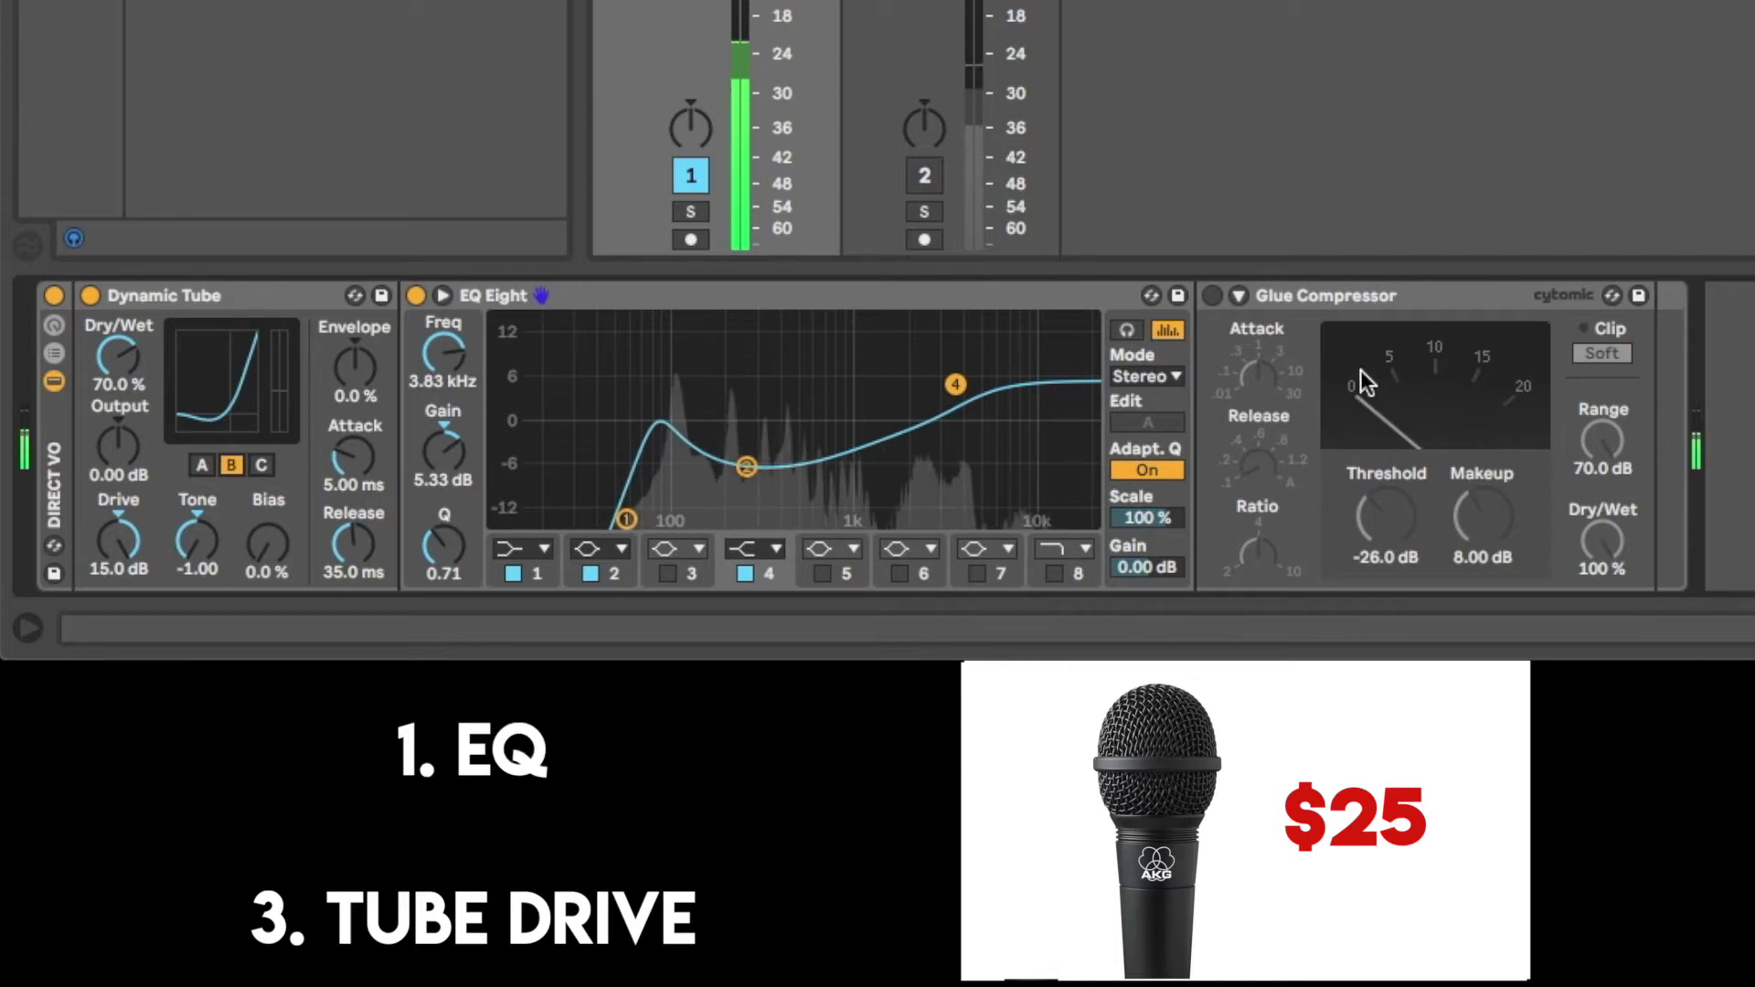
click(1212, 297)
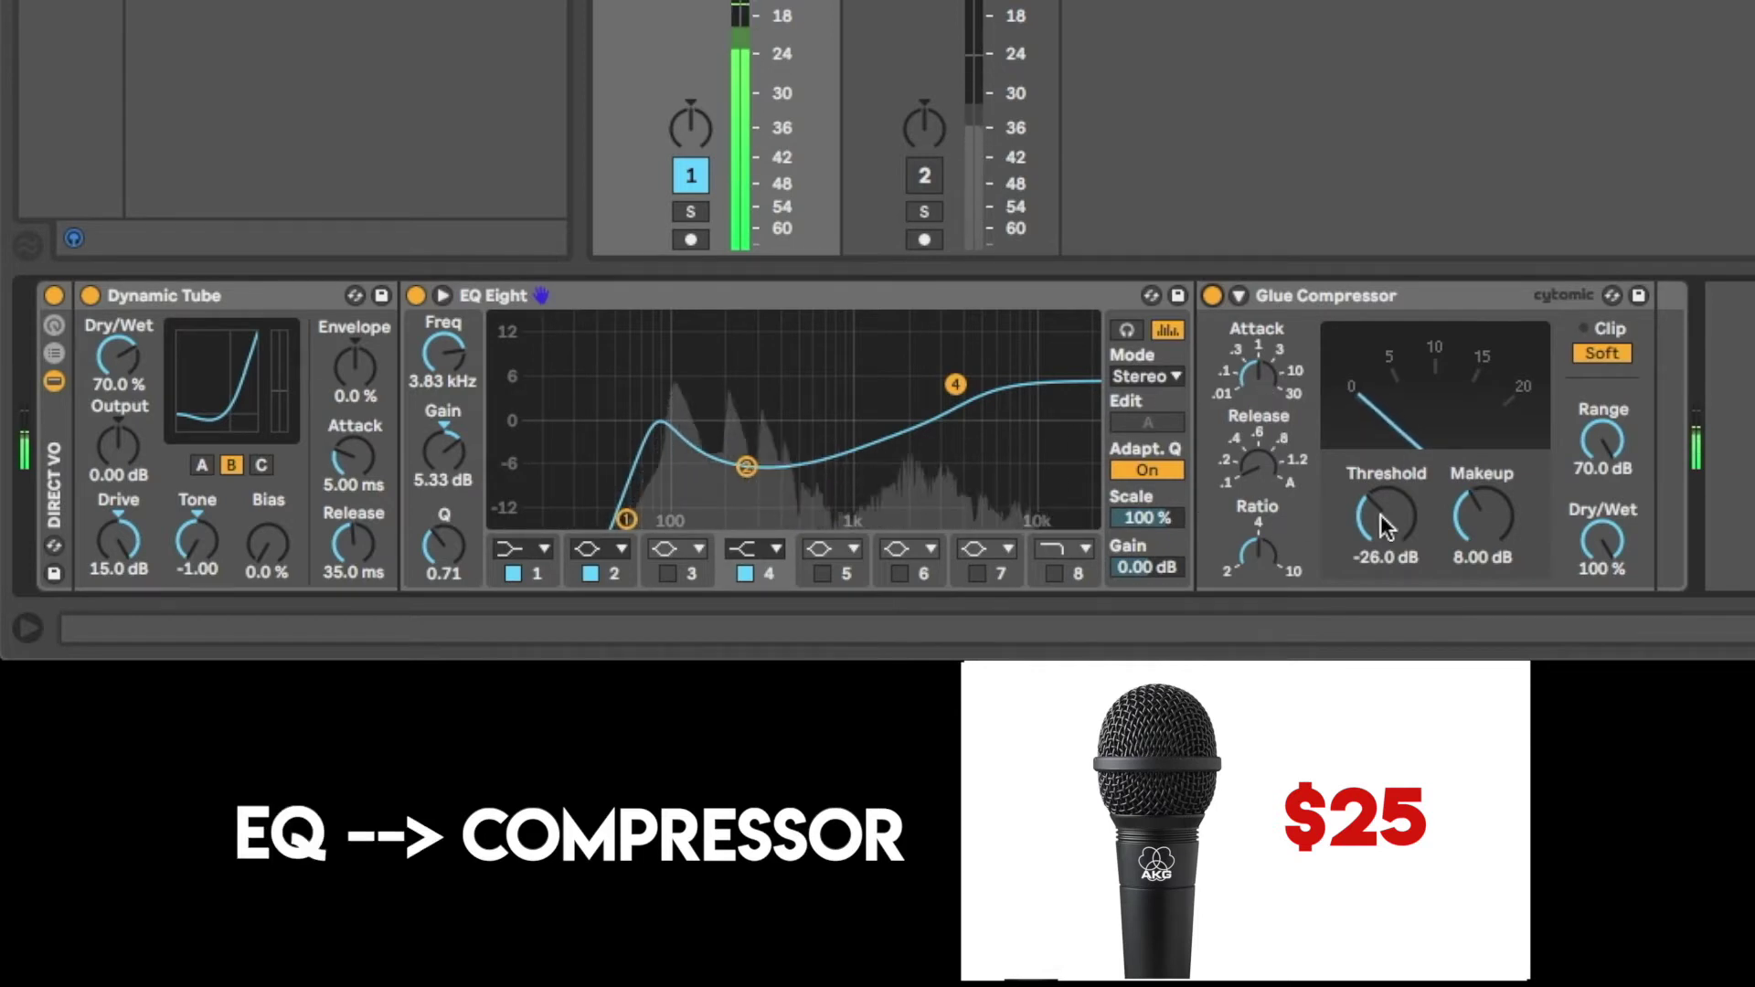
- Lower the Glue Compressor makeup to 6.35 dB, then bypass the Direct VO rack to compare
drag(1469, 561, 1491, 530)
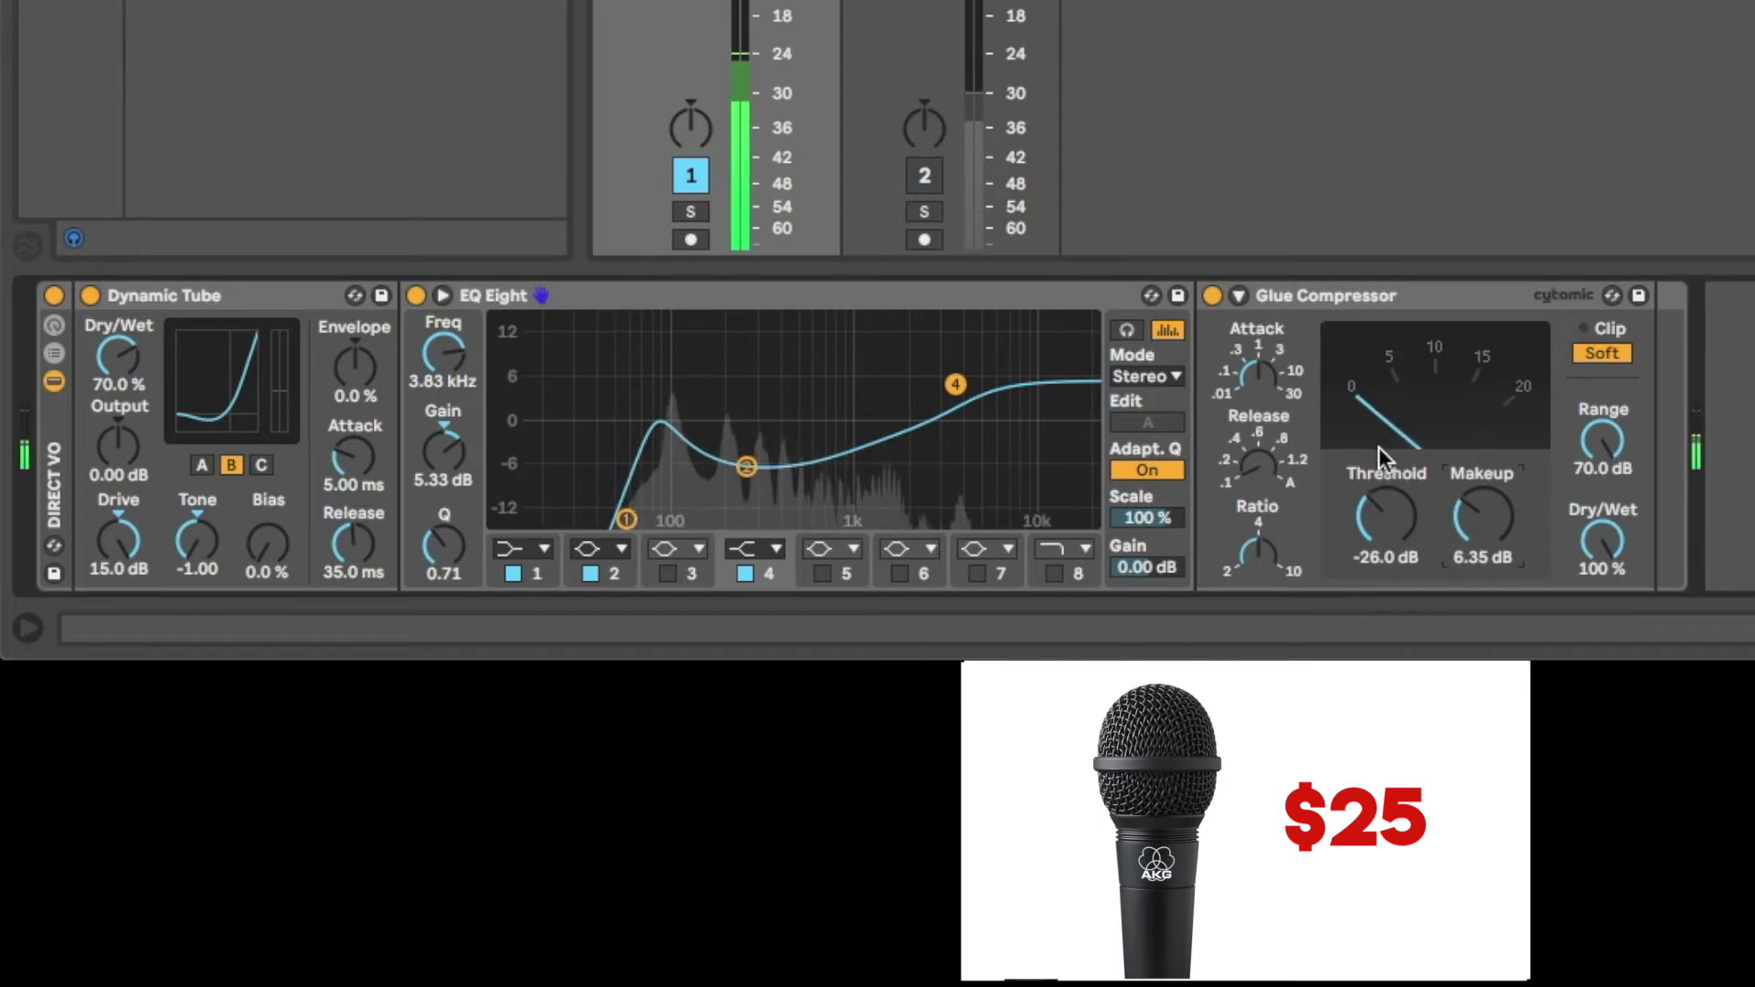
click(1309, 296)
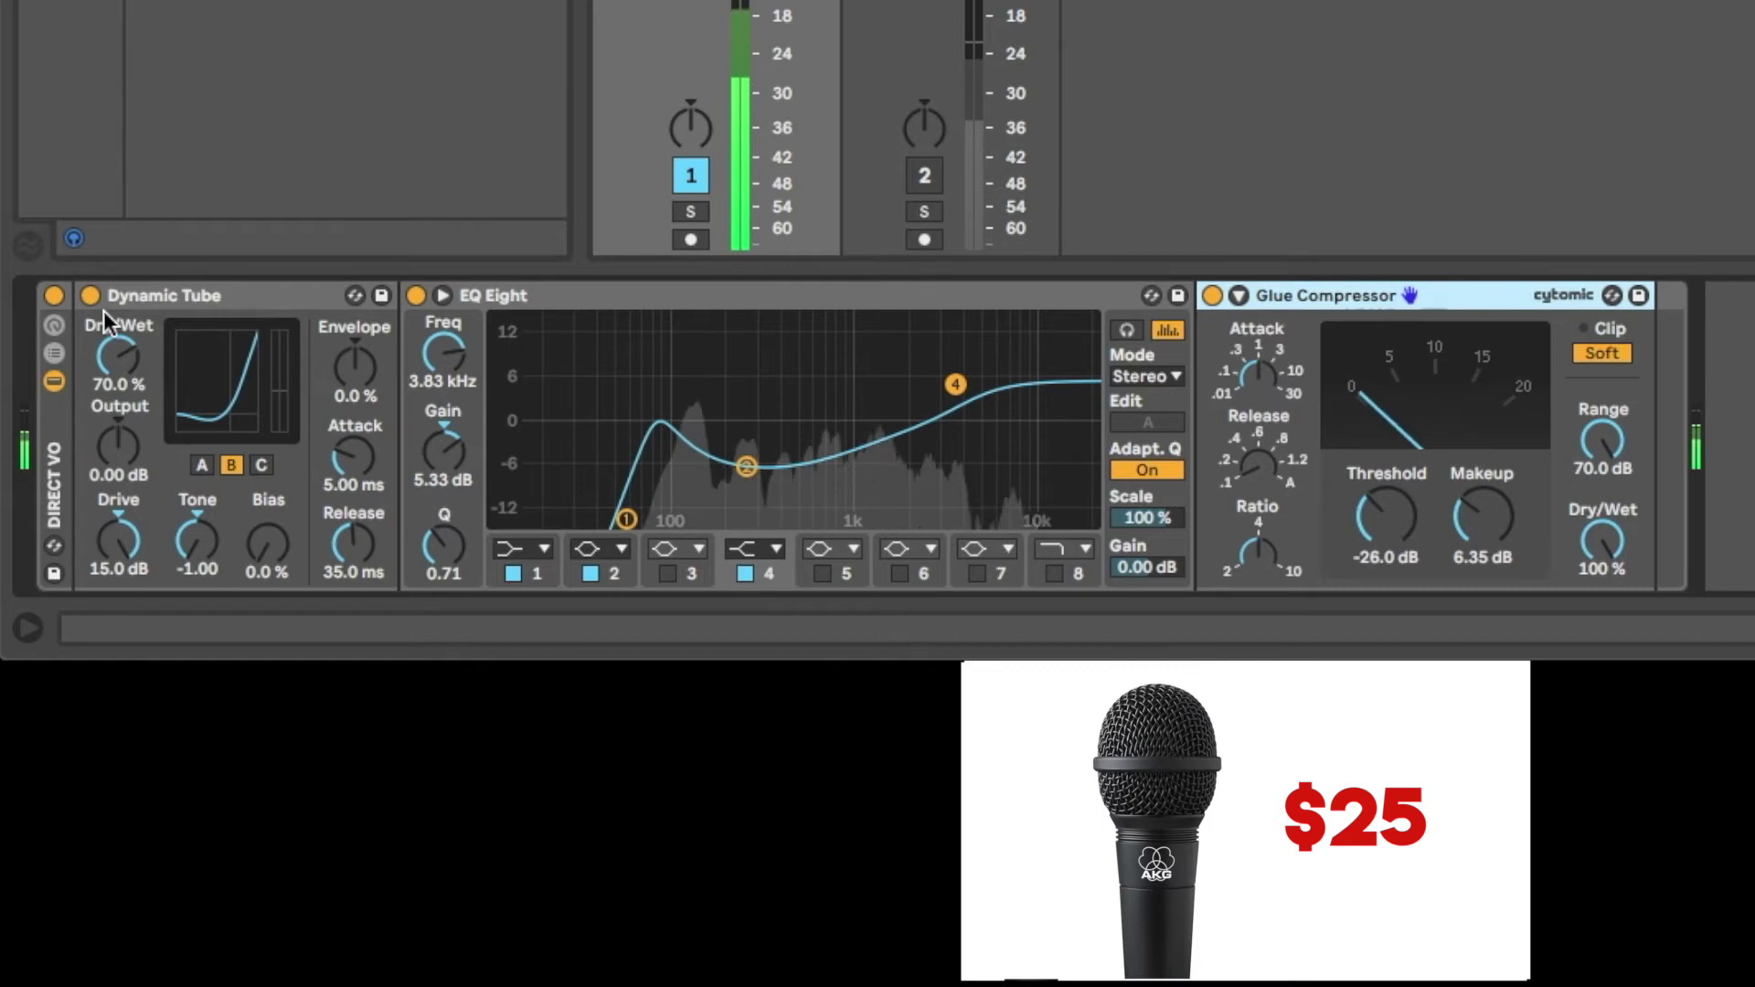
click(53, 296)
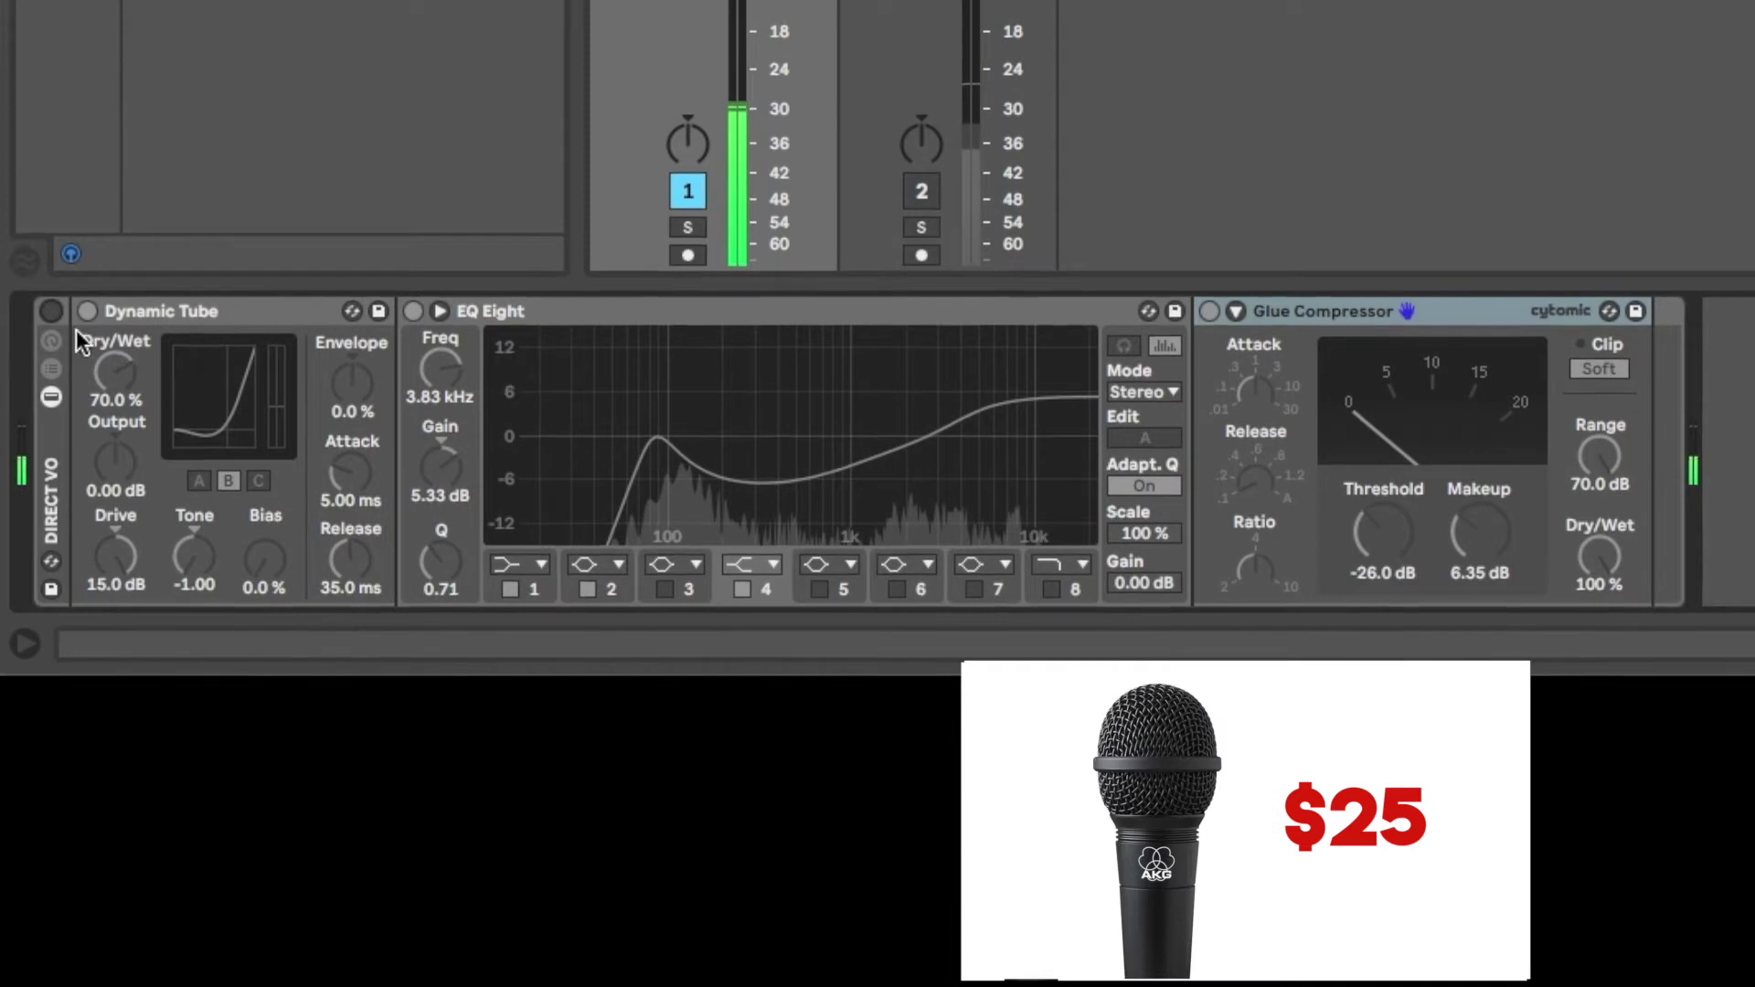
- Power the Direct VO rack back on, restoring tube, EQ Eight and 6.35 dB-makeup glue
click(50, 312)
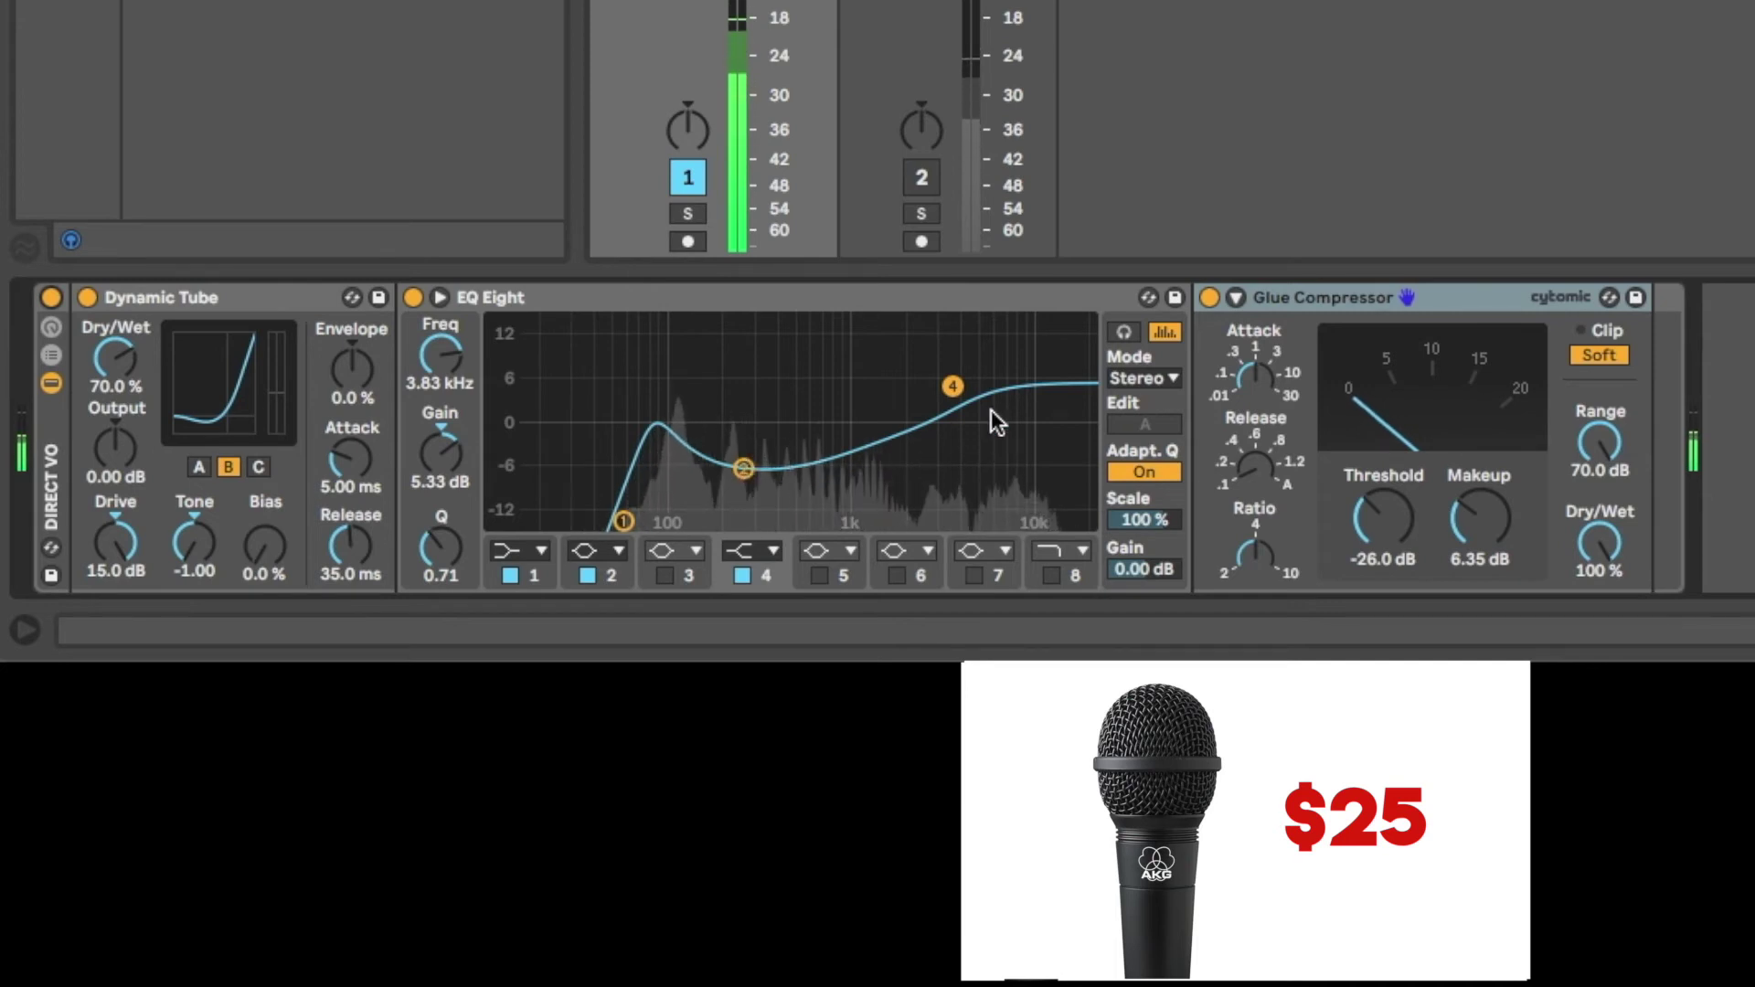
- Lower the EQ Eight band 4 high boost slightly and enable band 6 as a -0.87 dB dip at 1.26 kHz
drag(954, 387, 950, 395)
click(899, 576)
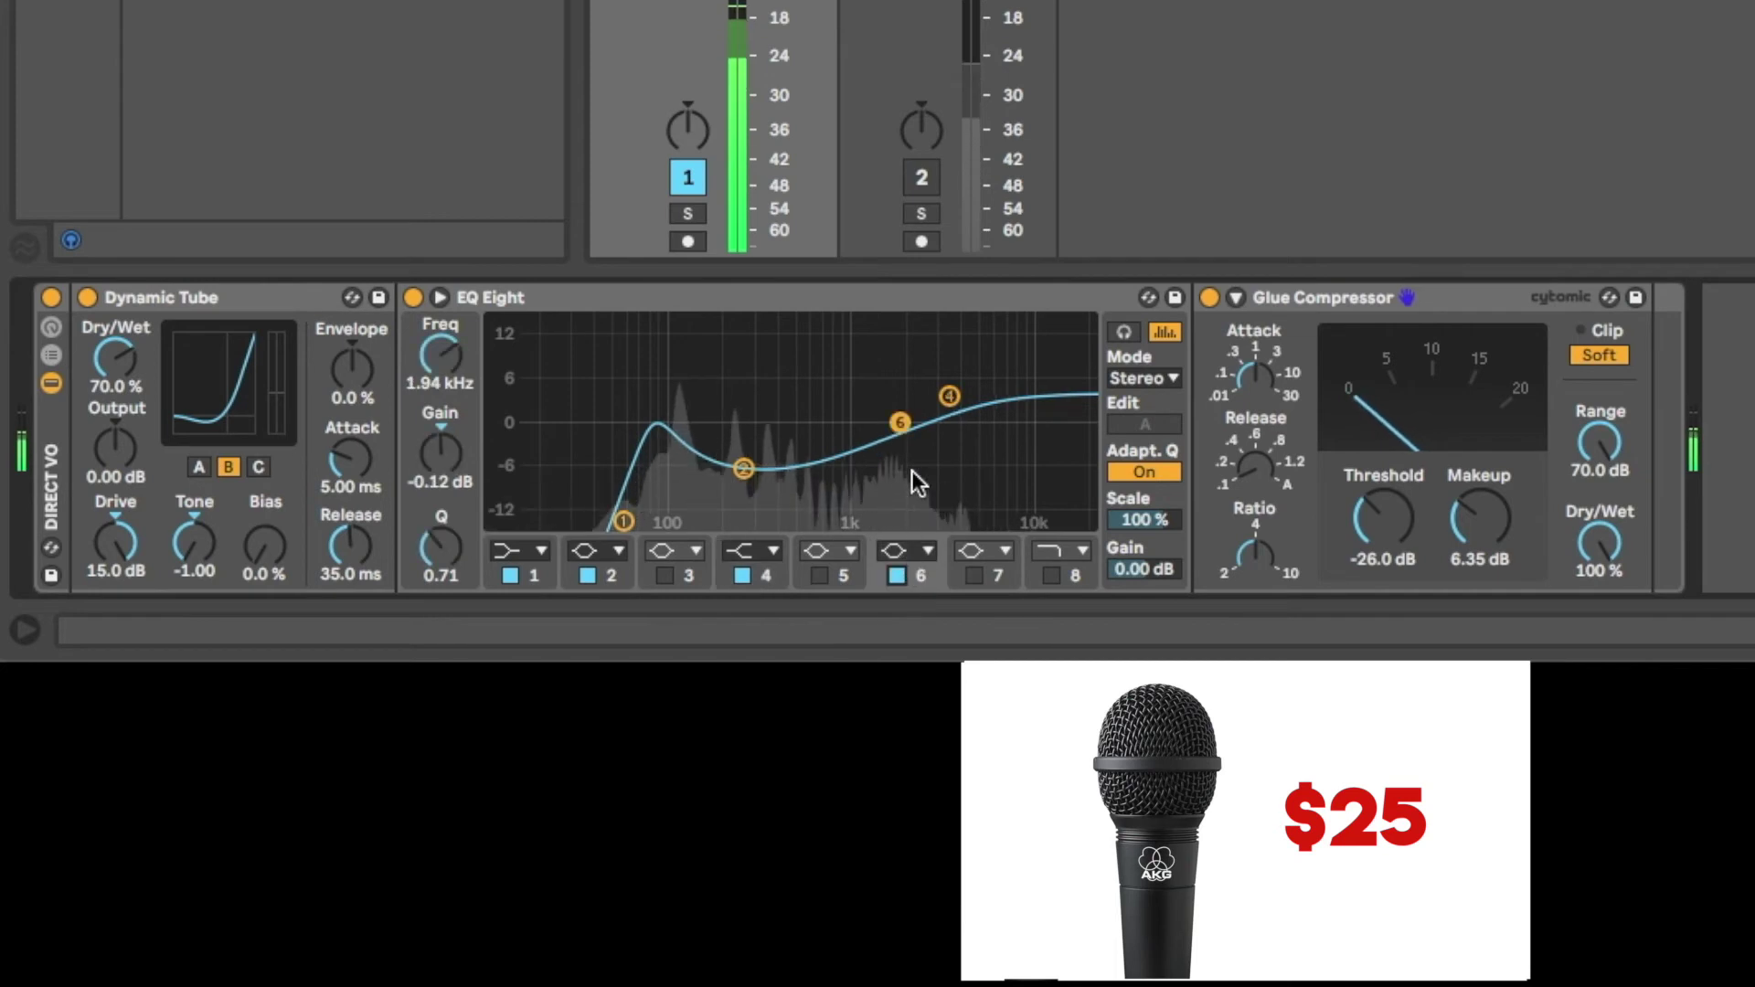
mouse_move(894, 420)
mouse_down()
mouse_move(896, 349)
mouse_move(900, 441)
mouse_up()
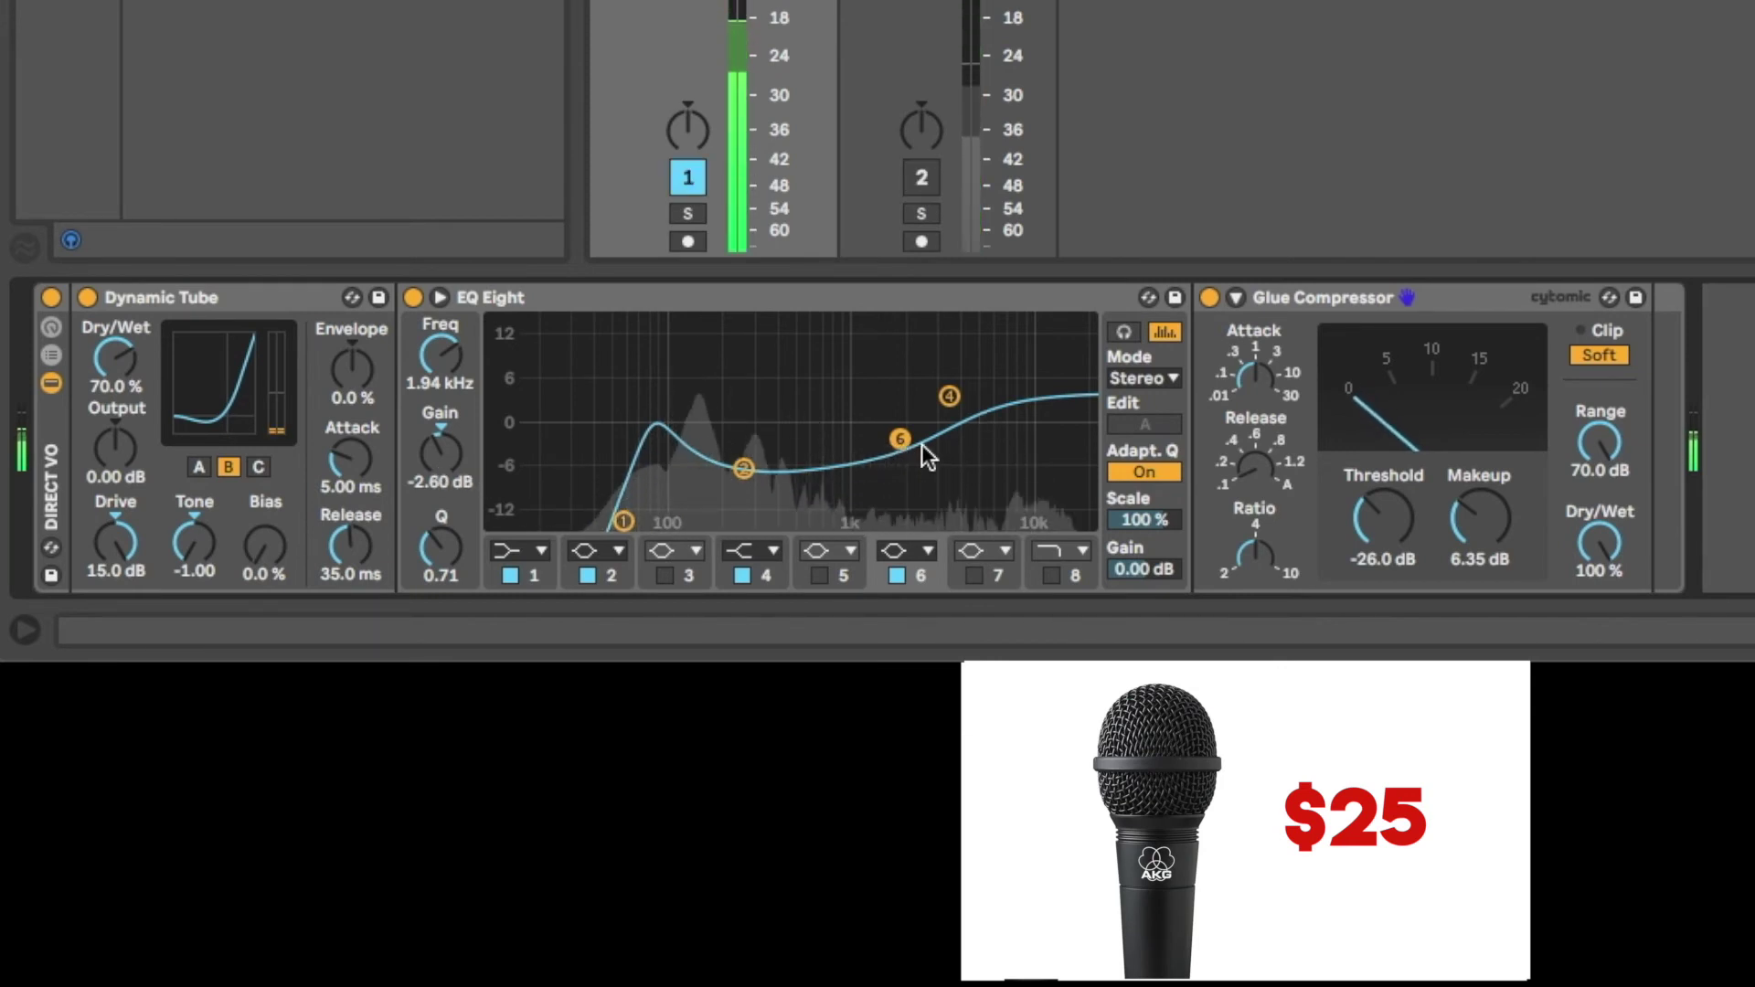
mouse_move(901, 438)
mouse_down()
mouse_move(887, 343)
mouse_move(918, 343)
mouse_move(897, 440)
mouse_up()
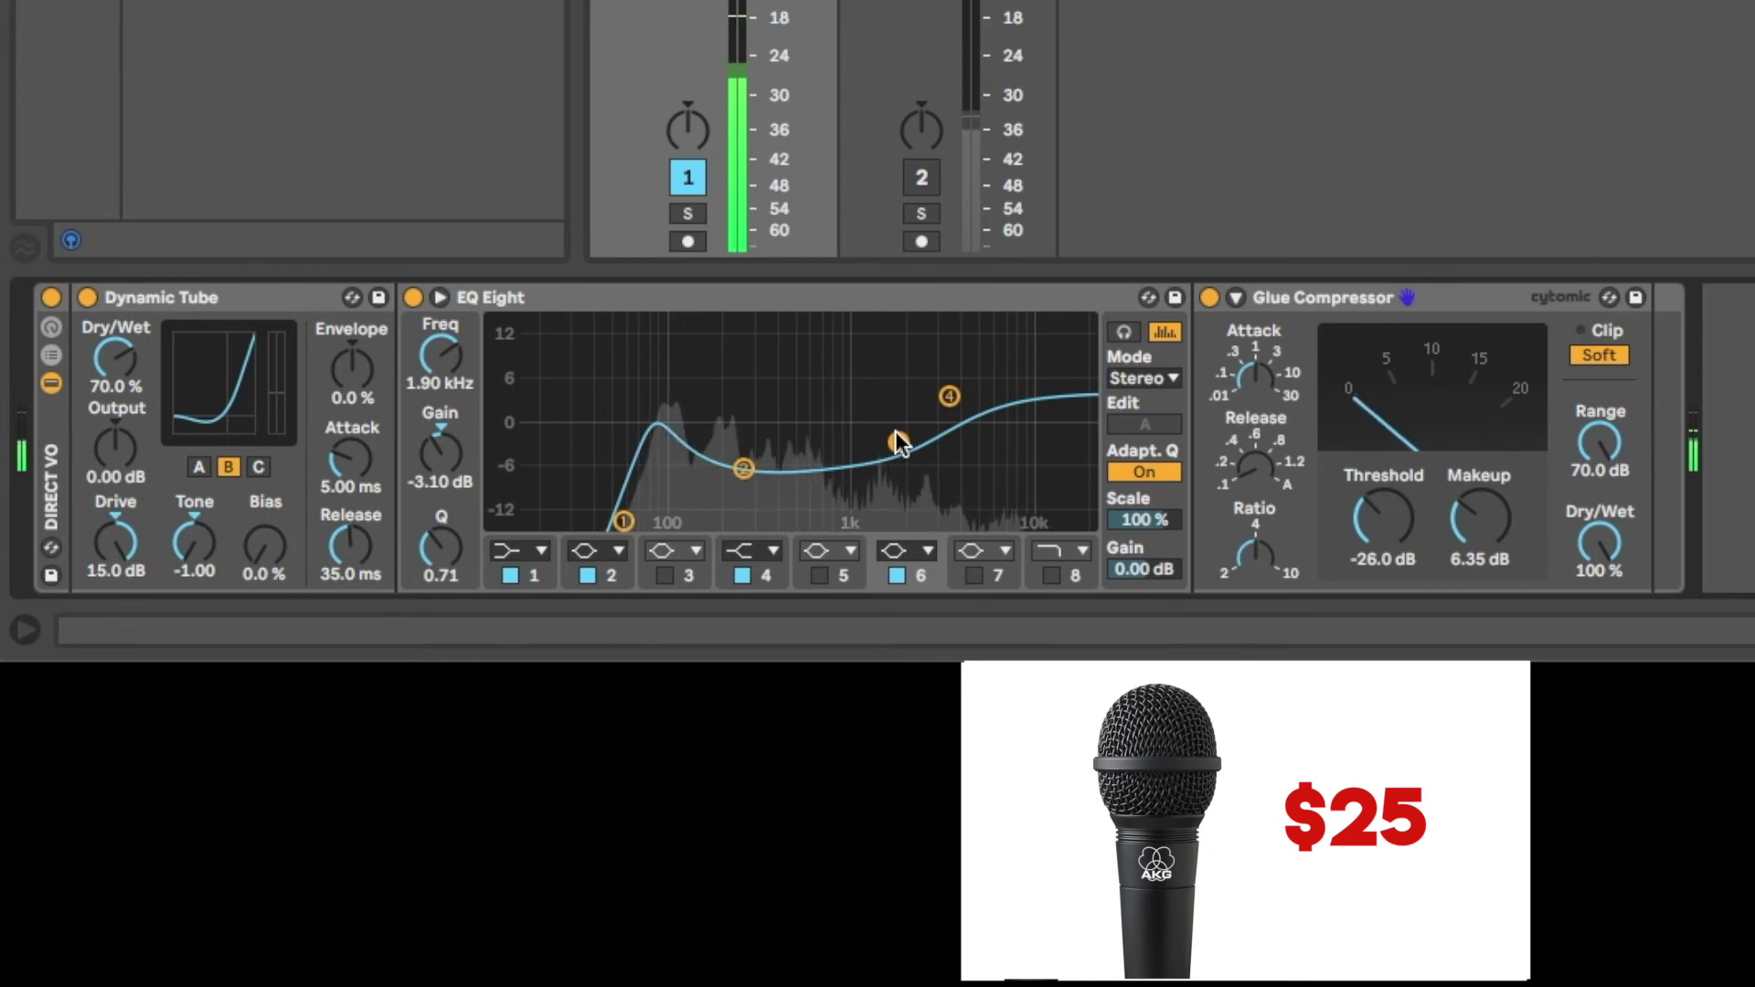
drag(896, 431, 886, 433)
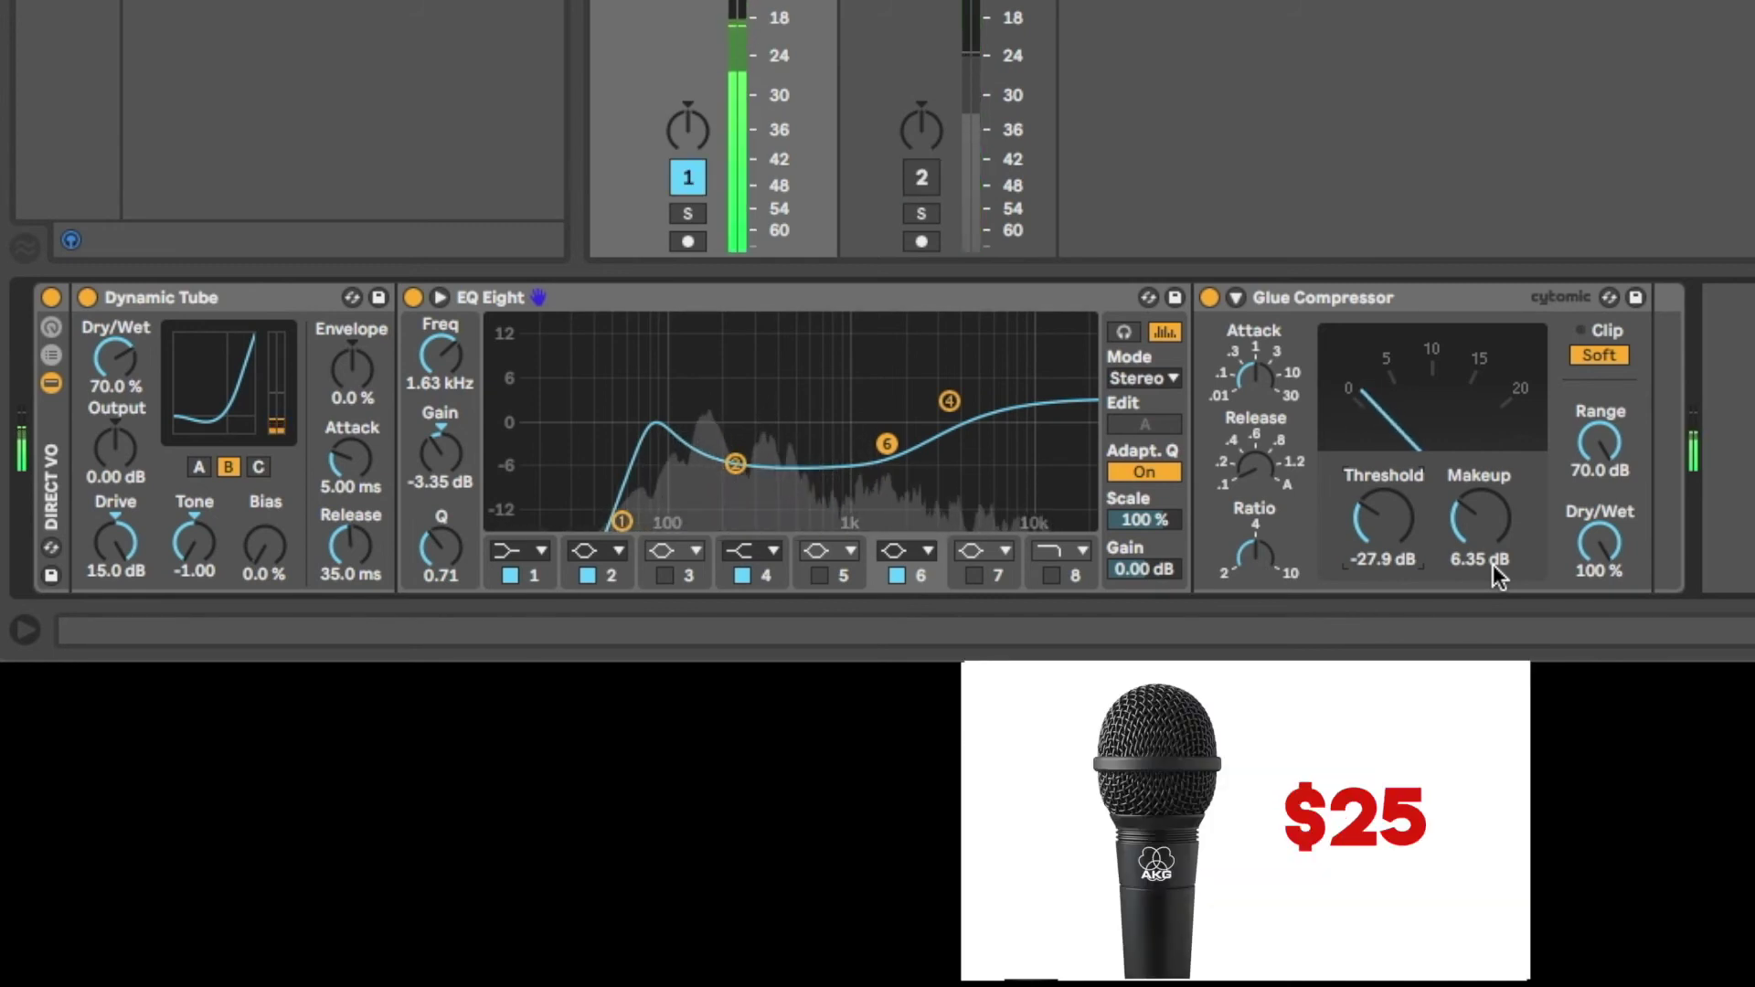
drag(885, 444, 865, 425)
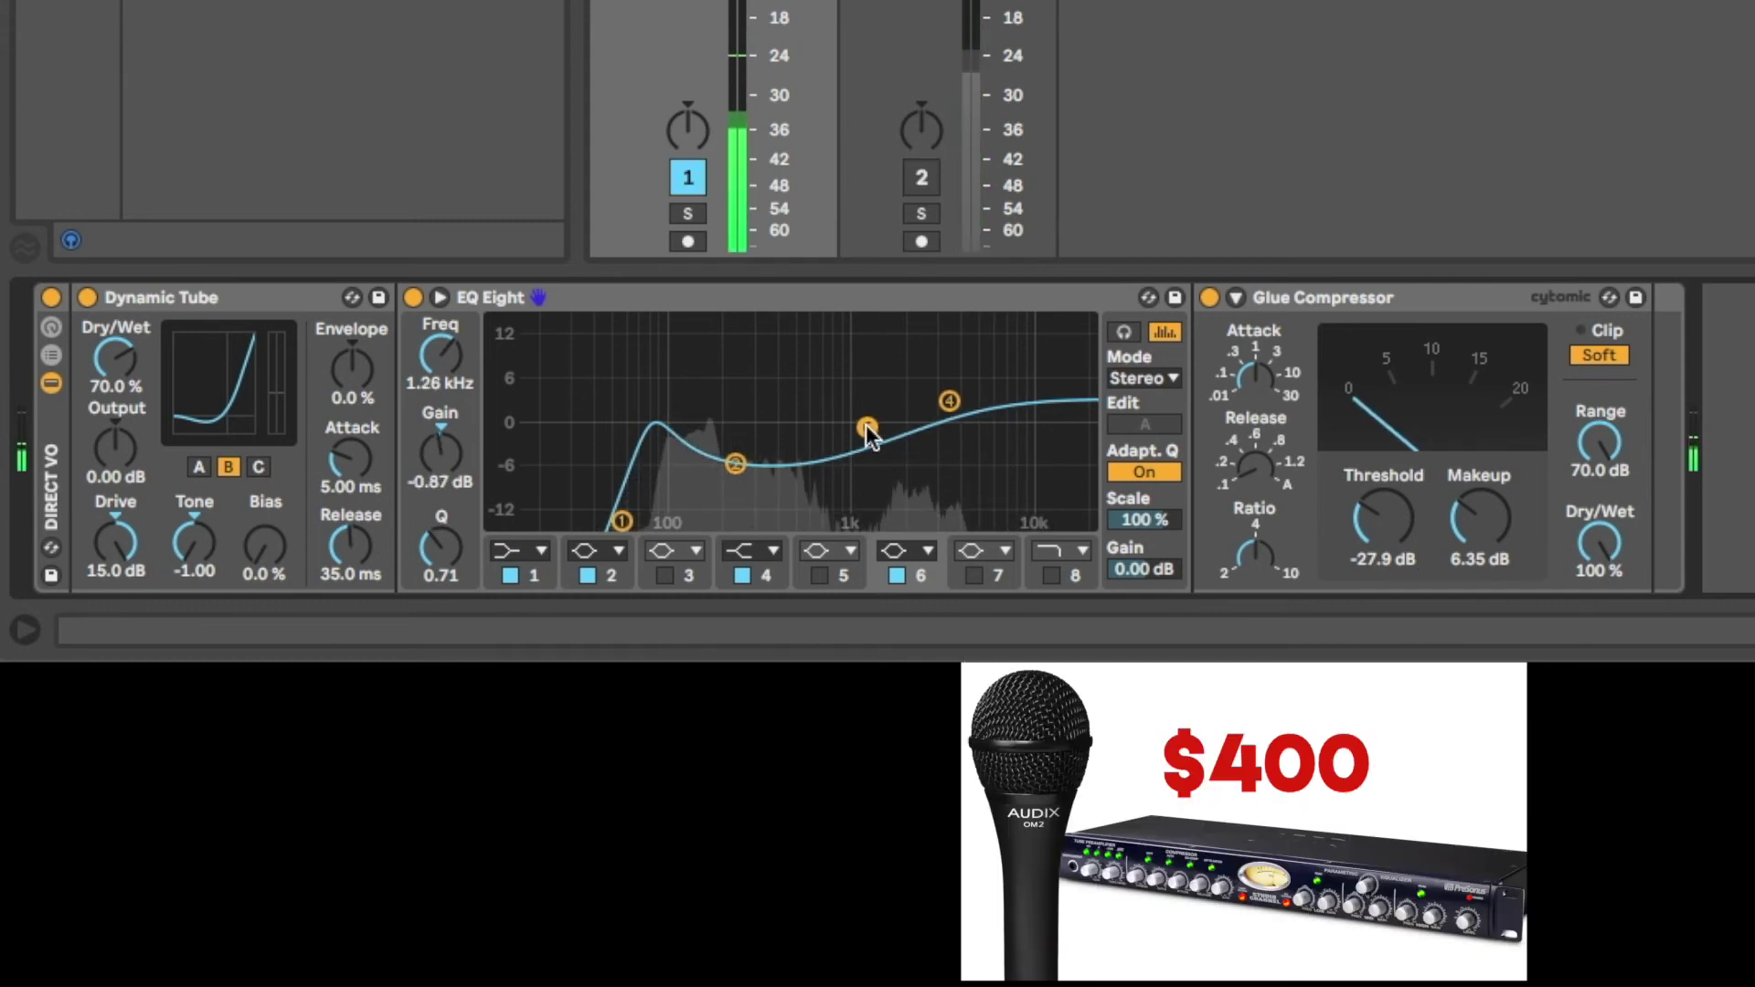